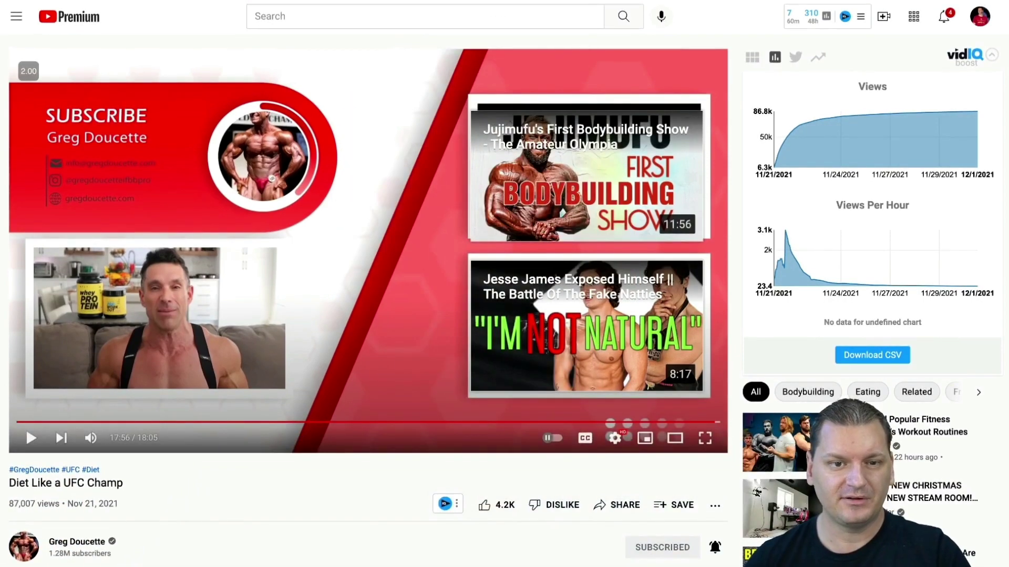
- Review the Free plan's price and included features on the Canva pricing page
mouse_move(887, 131)
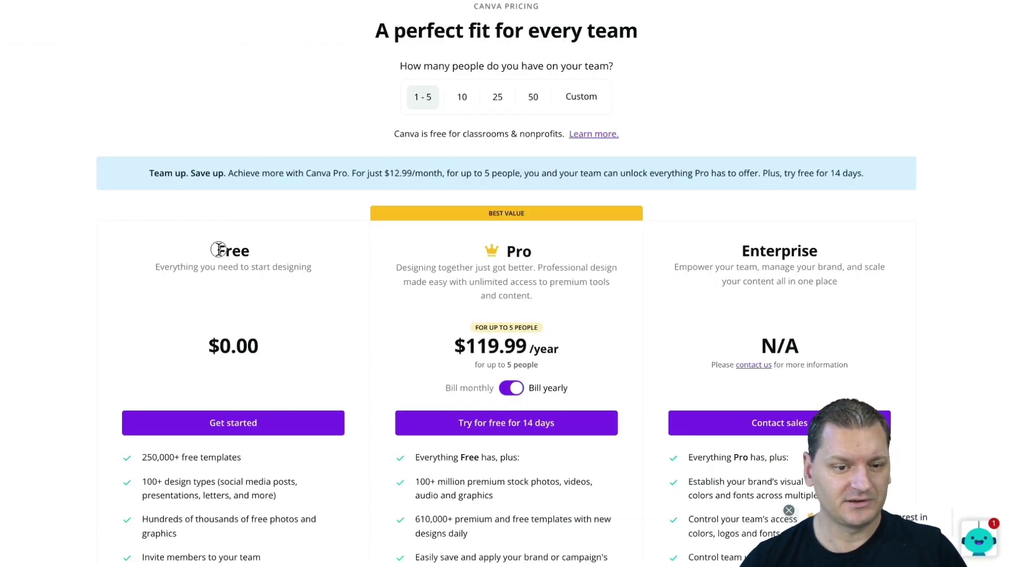
drag(215, 247, 310, 273)
scroll(288, 389, down, 1)
scroll(288, 389, down, 3)
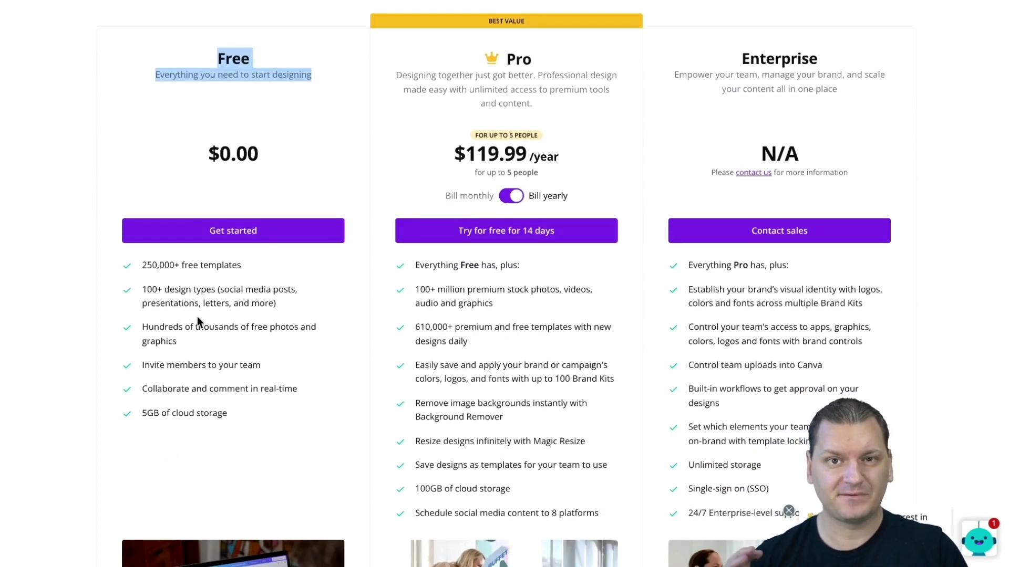
scroll(518, 225, up, 4)
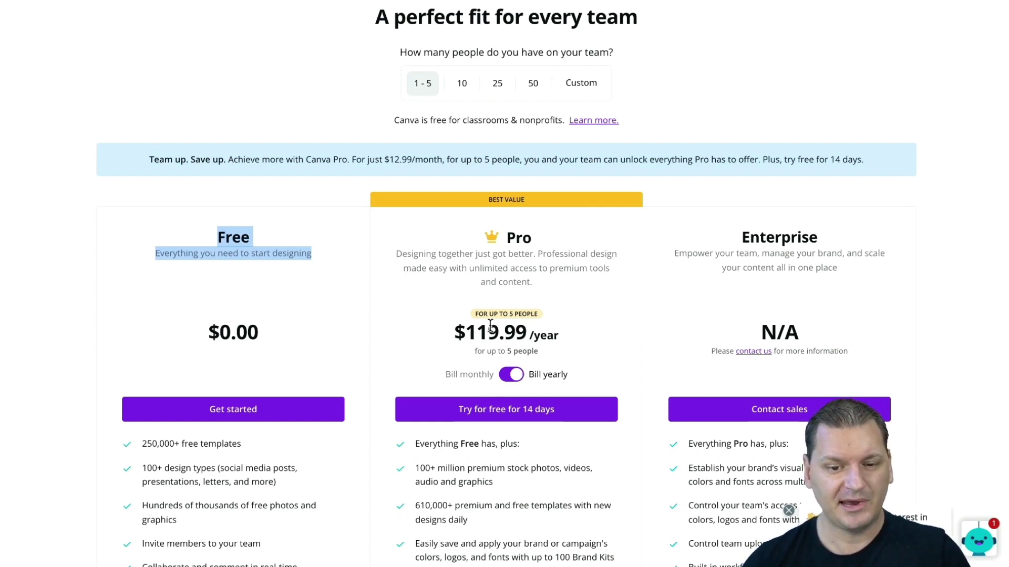
drag(212, 241, 311, 261)
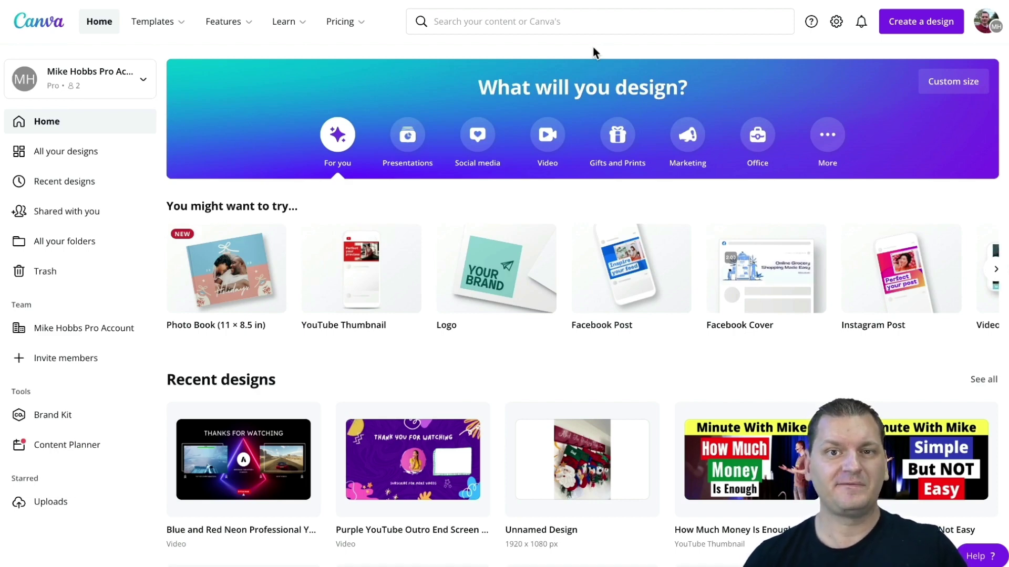
- Search the Canva templates for "YouTube Outro"
click(485, 21)
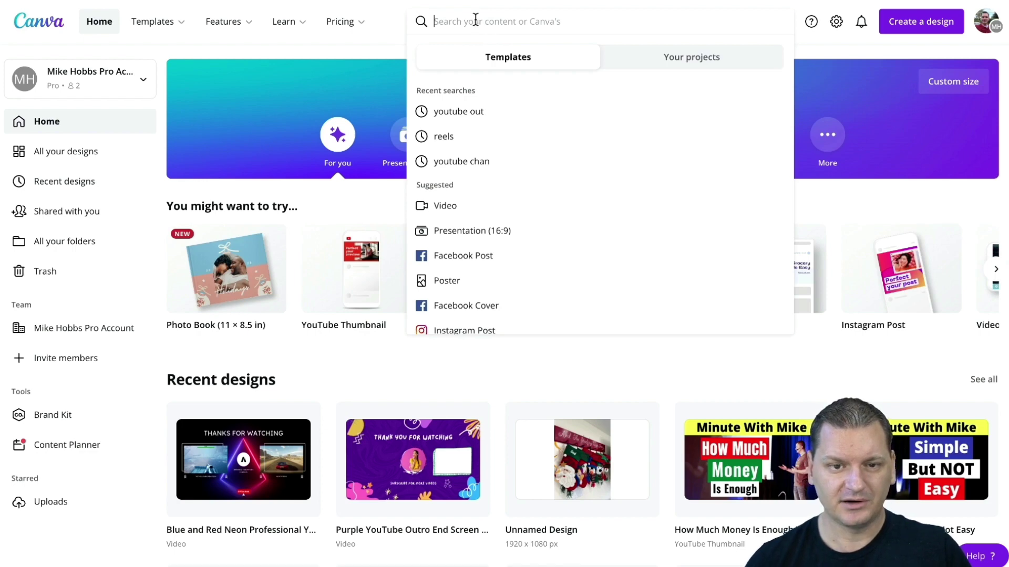
text(YouTube out)
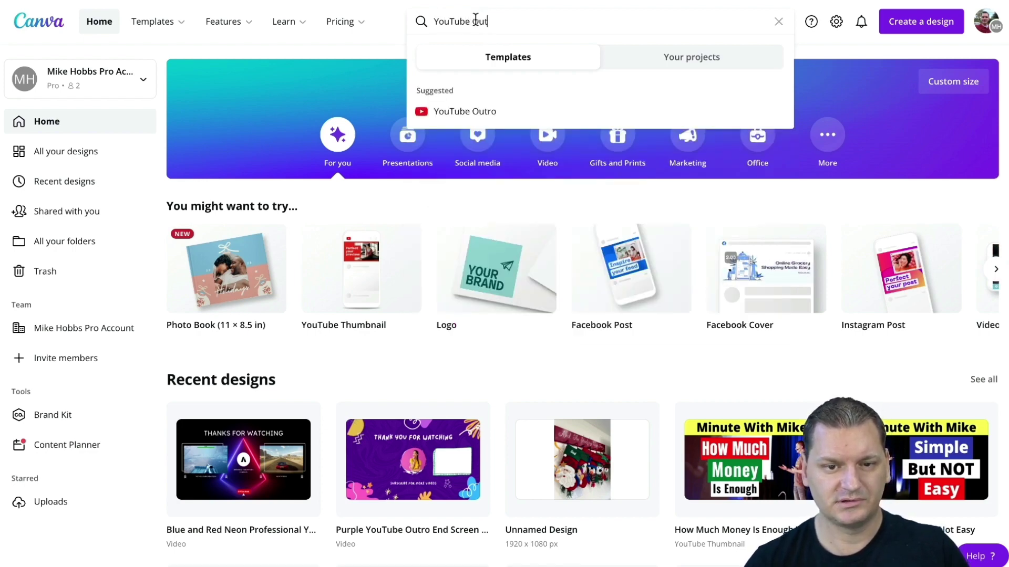
click(488, 113)
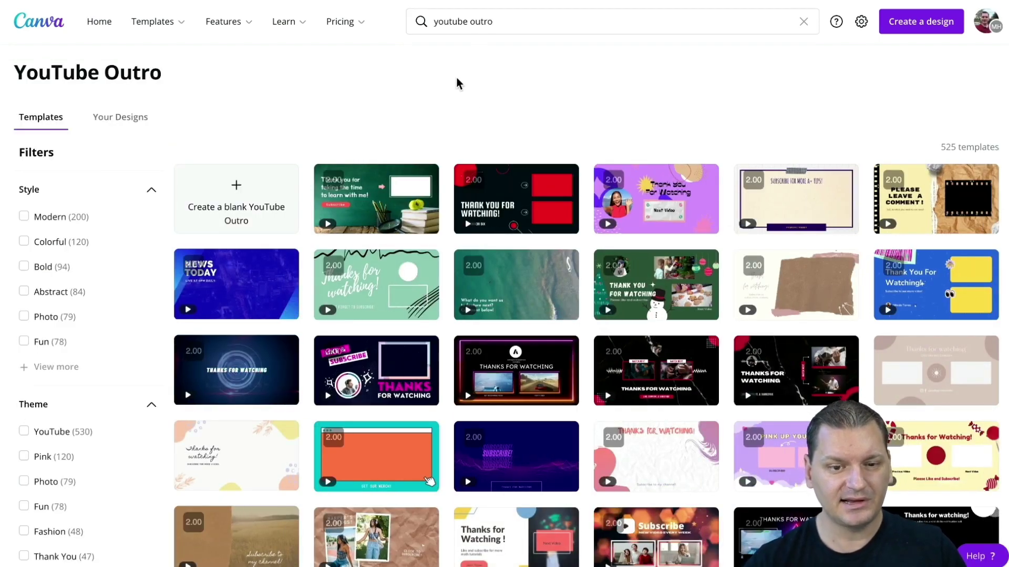
- Browse the YouTube Outro templates and open the black and red "Thank you for watching!" design with two video frames
mouse_move(481, 203)
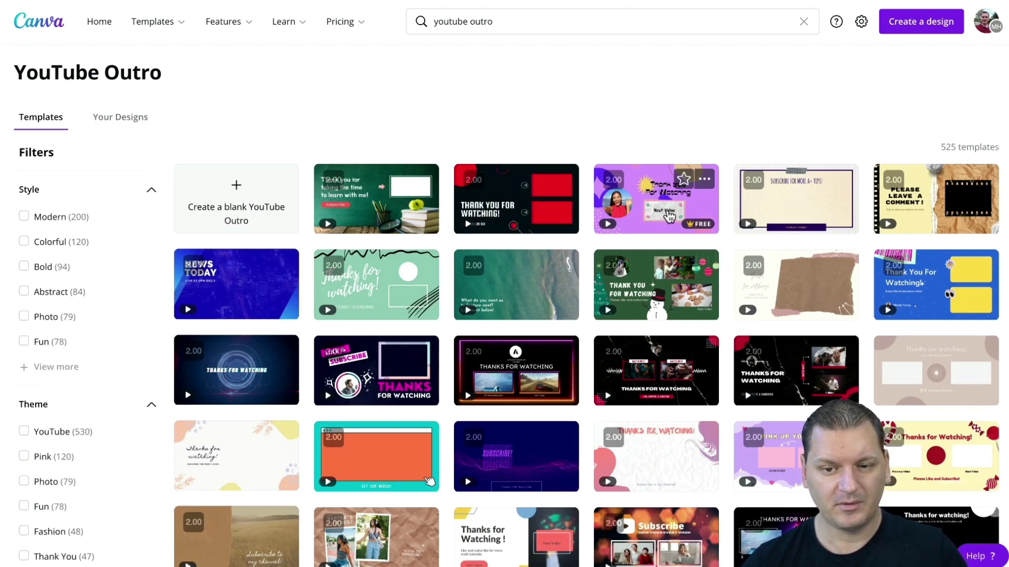
mouse_move(604, 187)
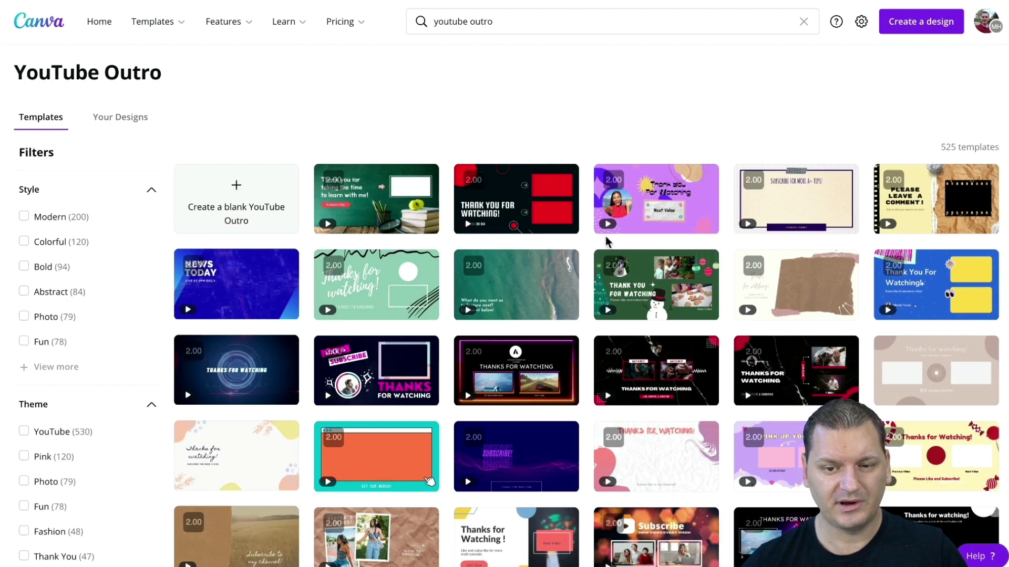
mouse_move(701, 226)
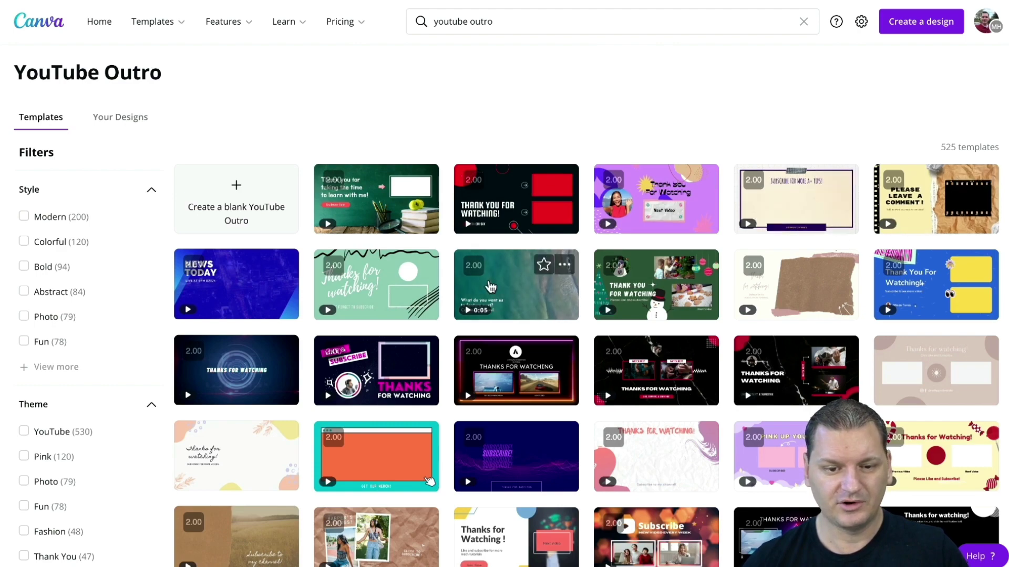
scroll(490, 286, down, 2)
scroll(490, 286, down, 1)
scroll(446, 236, up, 4)
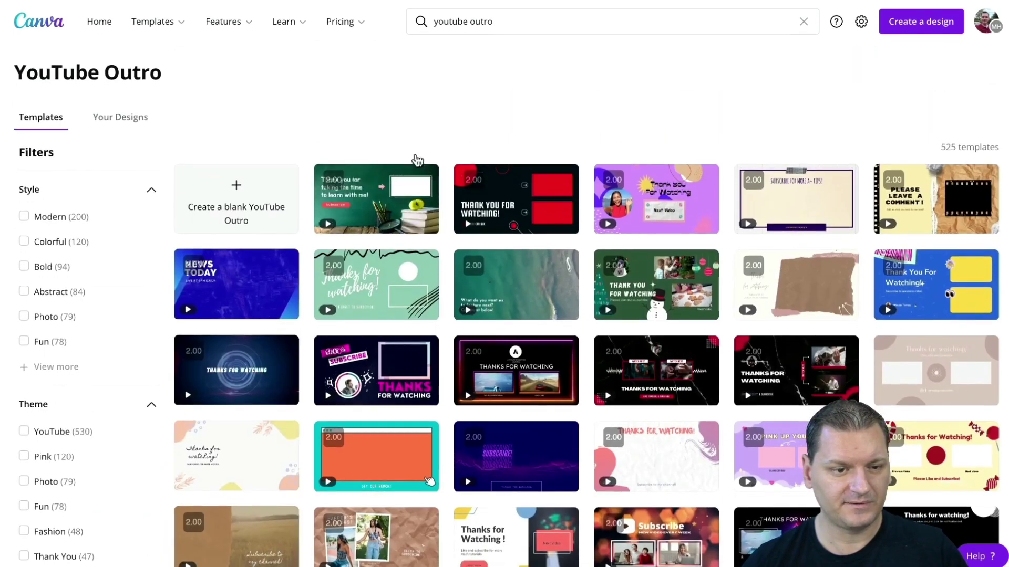
scroll(348, 322, down, 5)
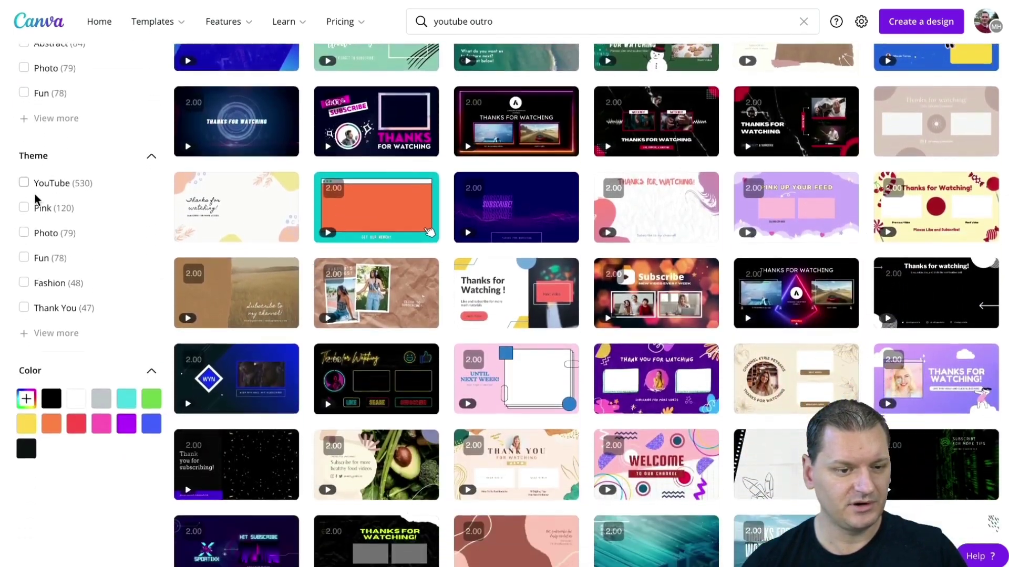
scroll(63, 261, up, 2)
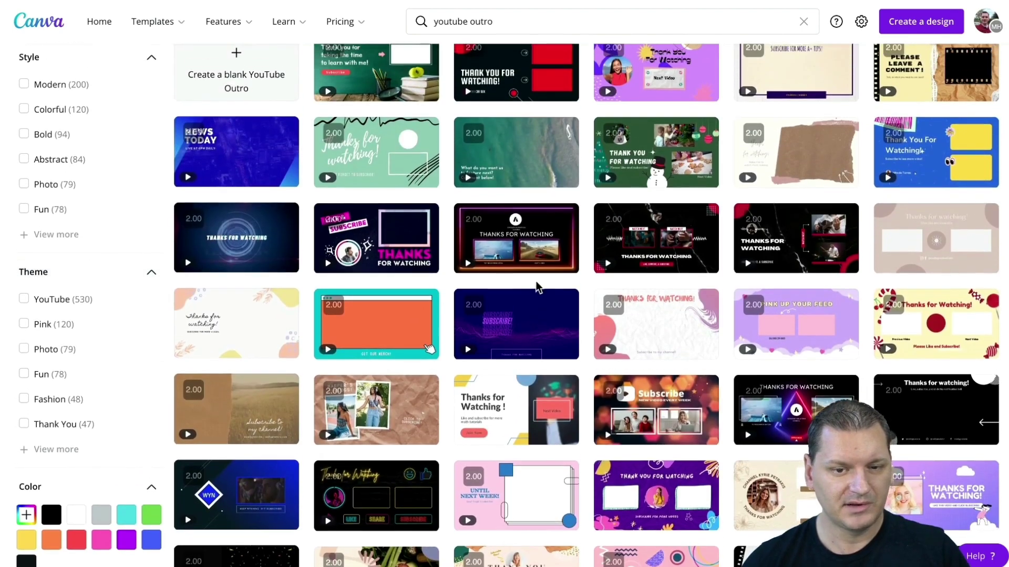
scroll(536, 286, up, 2)
scroll(520, 204, up, 1)
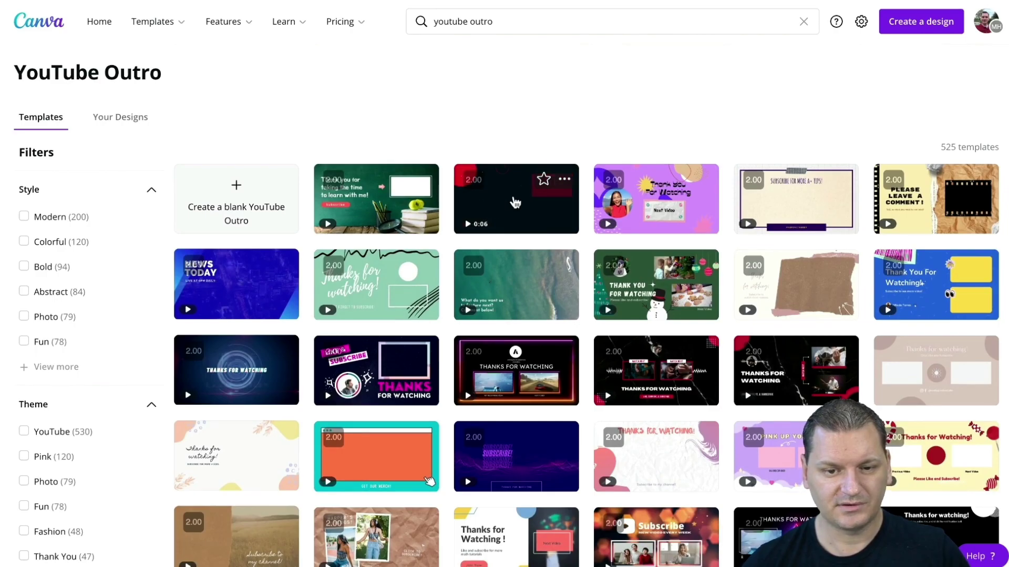
click(524, 205)
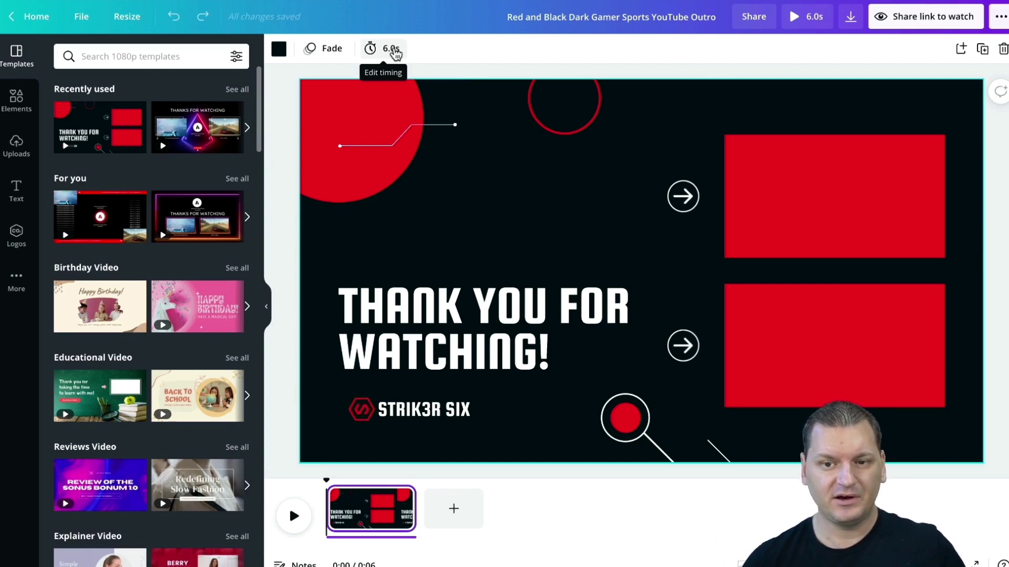
- Set the page timing of the outro to 15.0 seconds
click(383, 49)
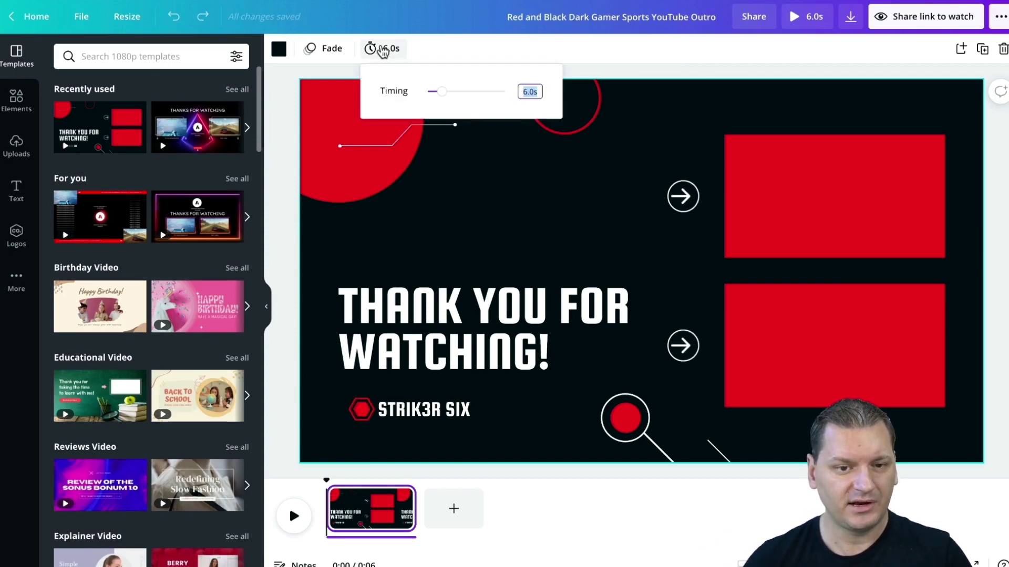
drag(442, 92, 467, 95)
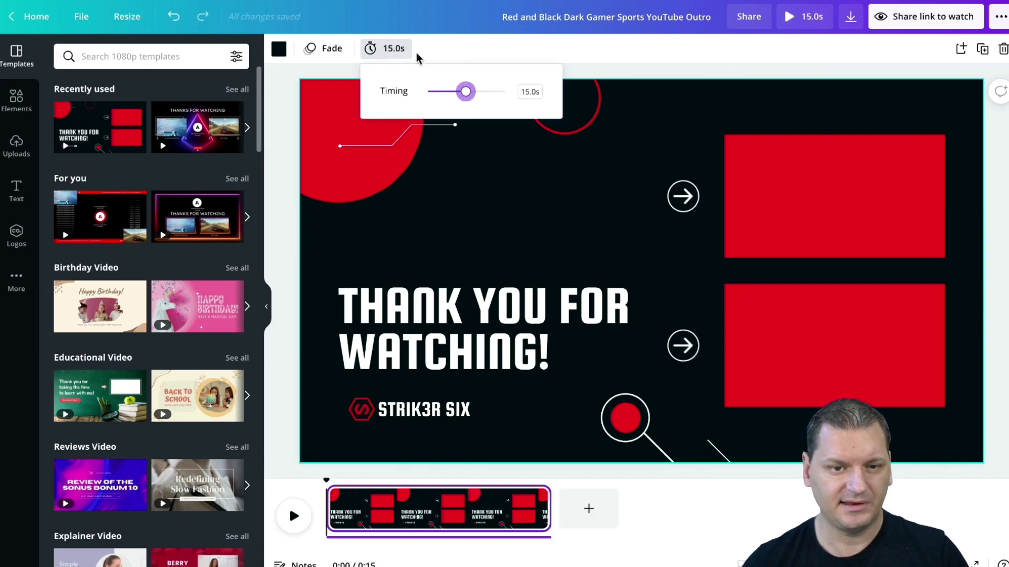
click(315, 78)
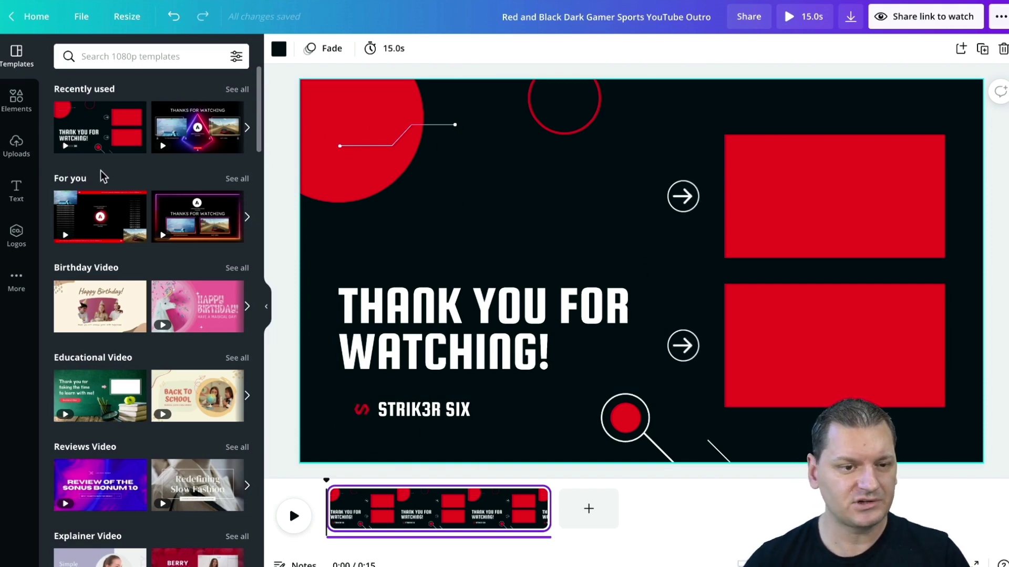
- Try adding the recently used blue burst graphic to the page
click(16, 99)
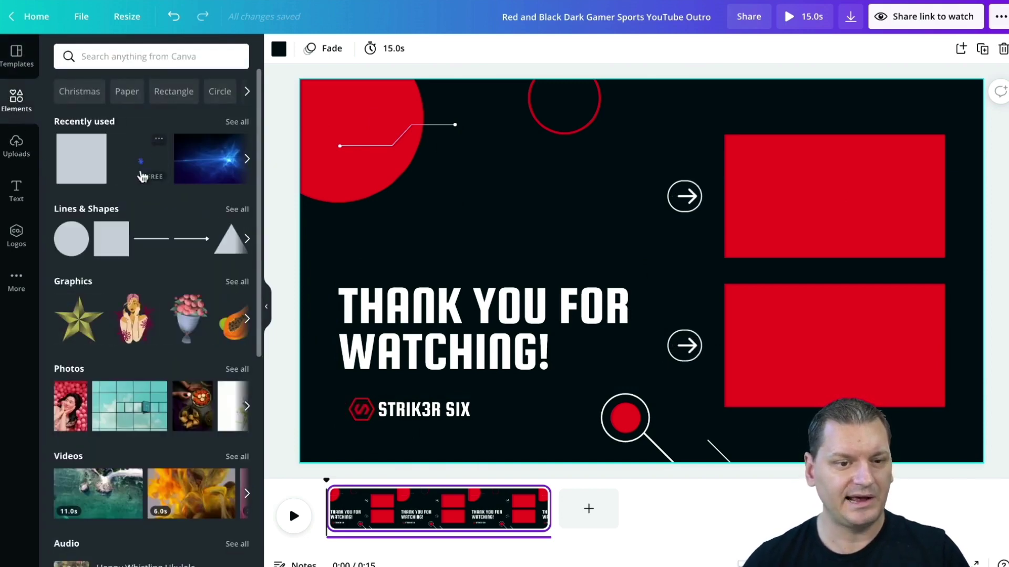
click(140, 157)
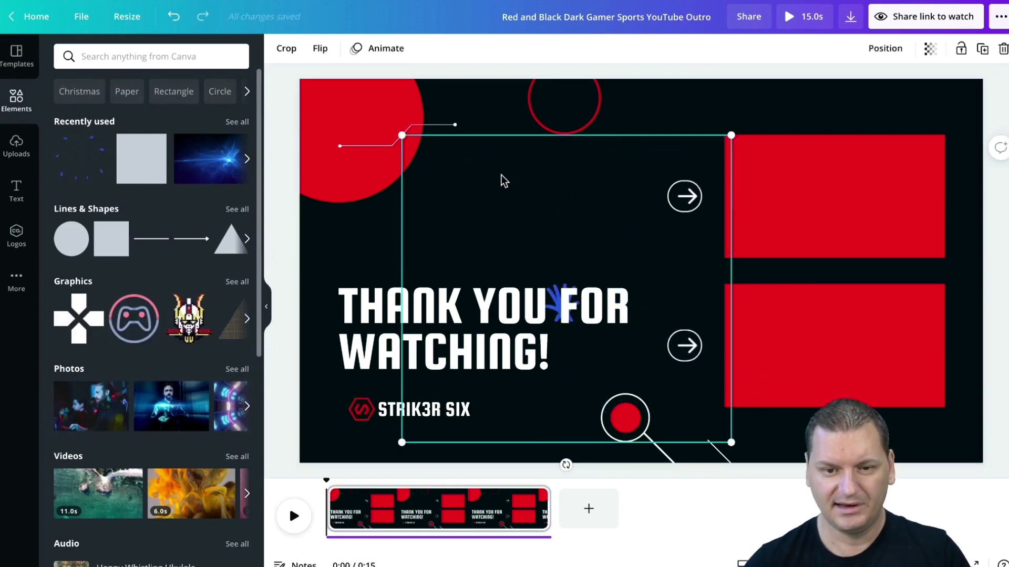
click(503, 180)
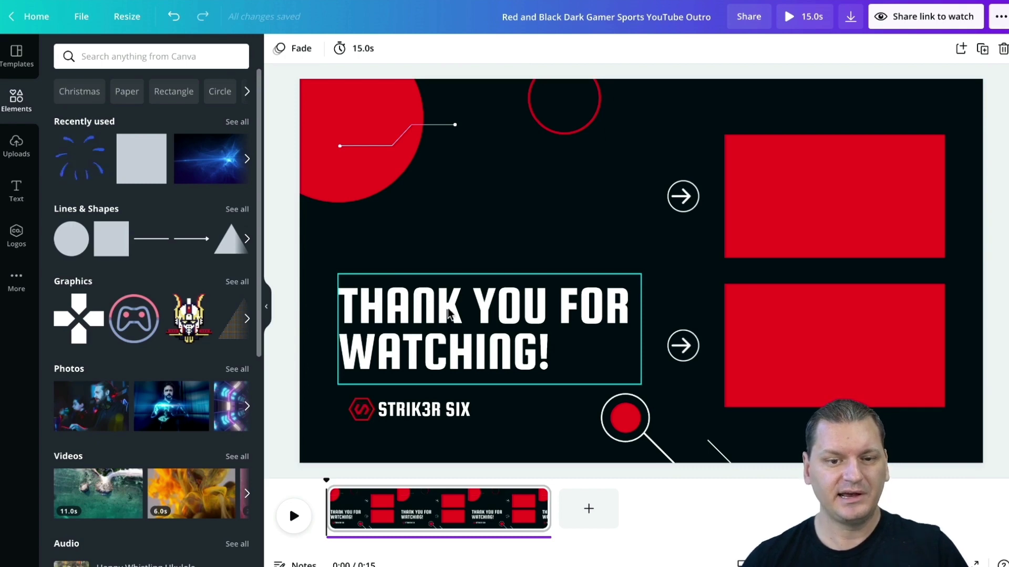
- Move the "Thank you for watching!" heading up and delete the STRIK3R SIX name with its logo
drag(502, 325, 496, 193)
click(399, 413)
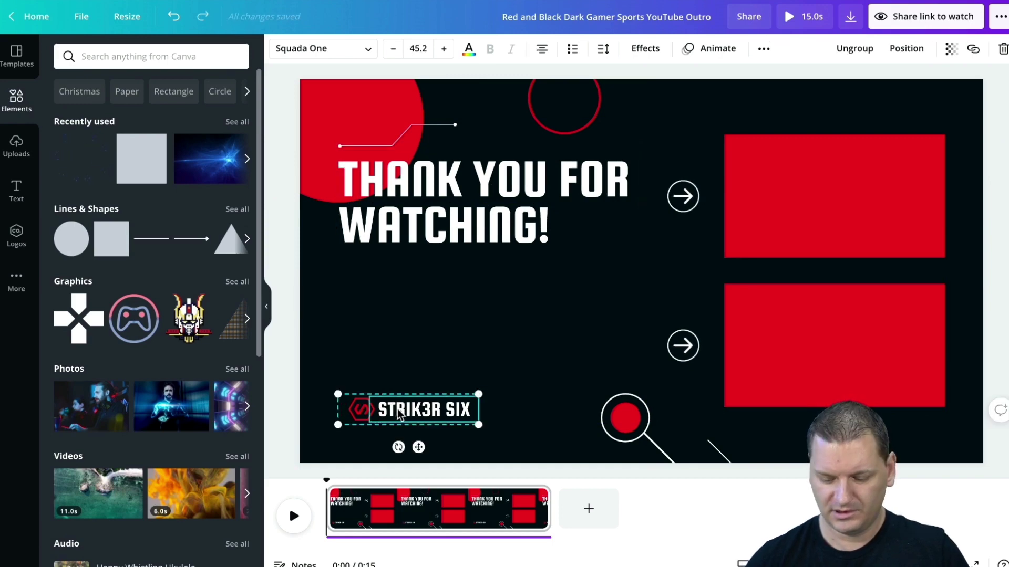
key(Delete)
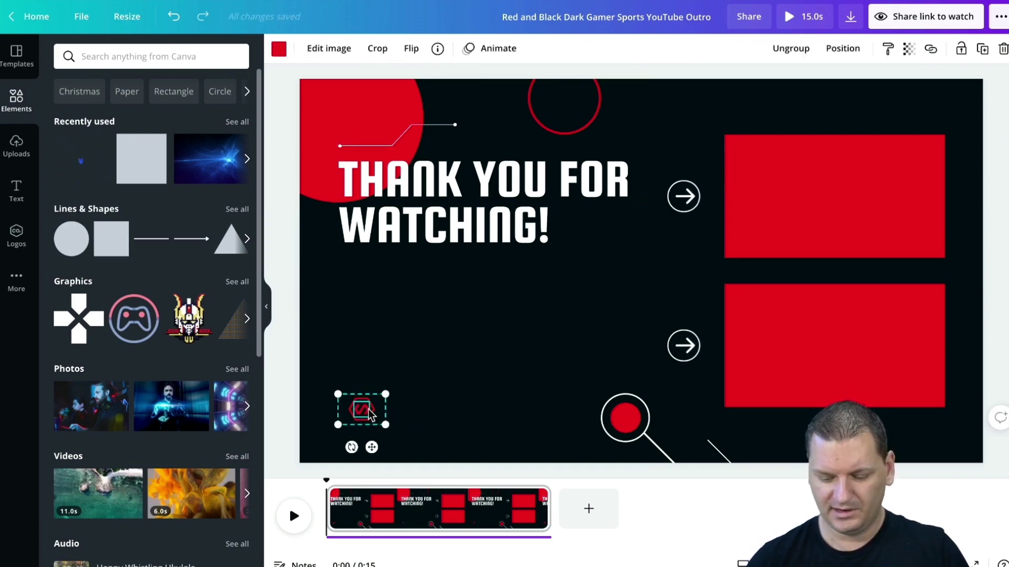
click(368, 413)
key(Delete)
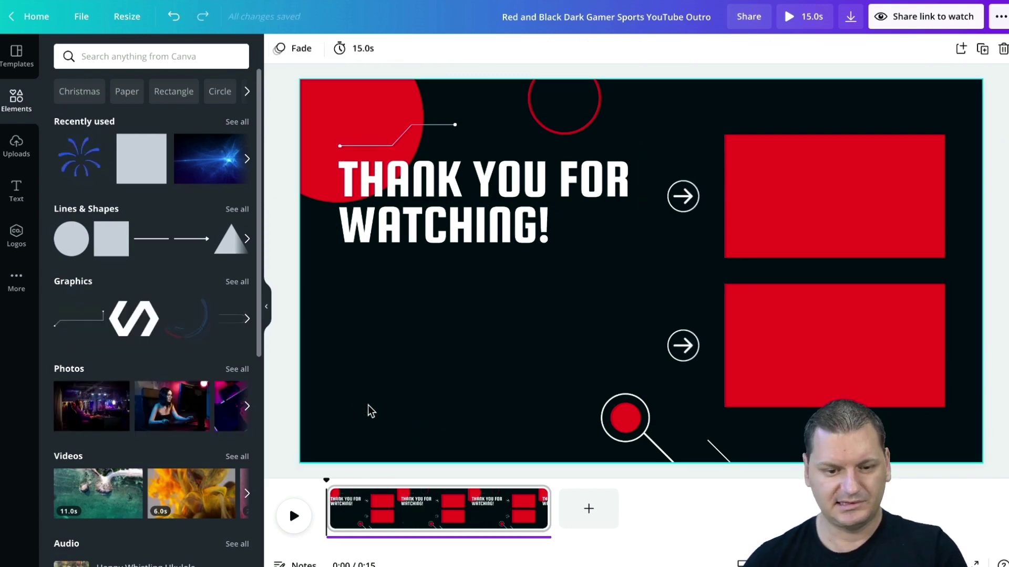
- Place the "Thank you for watching!" heading at mid-height beside the arrows and center-align its text
drag(435, 221, 420, 274)
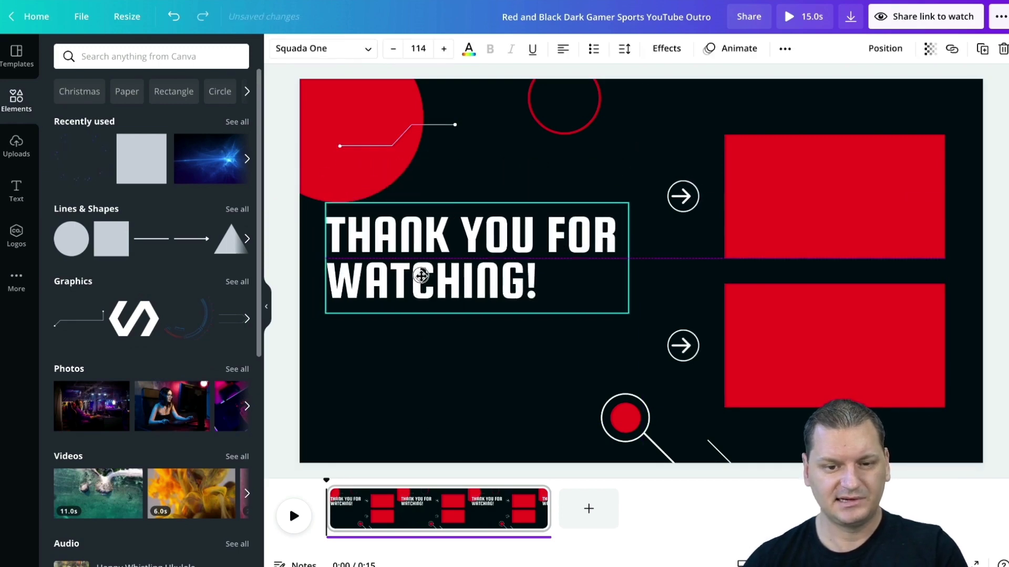
double_click(468, 281)
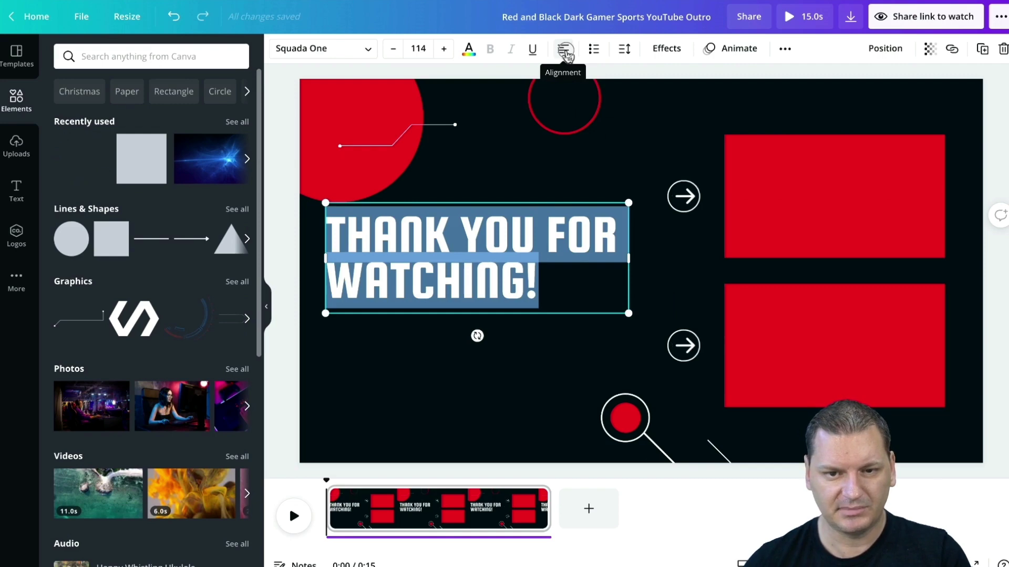
click(564, 51)
click(344, 347)
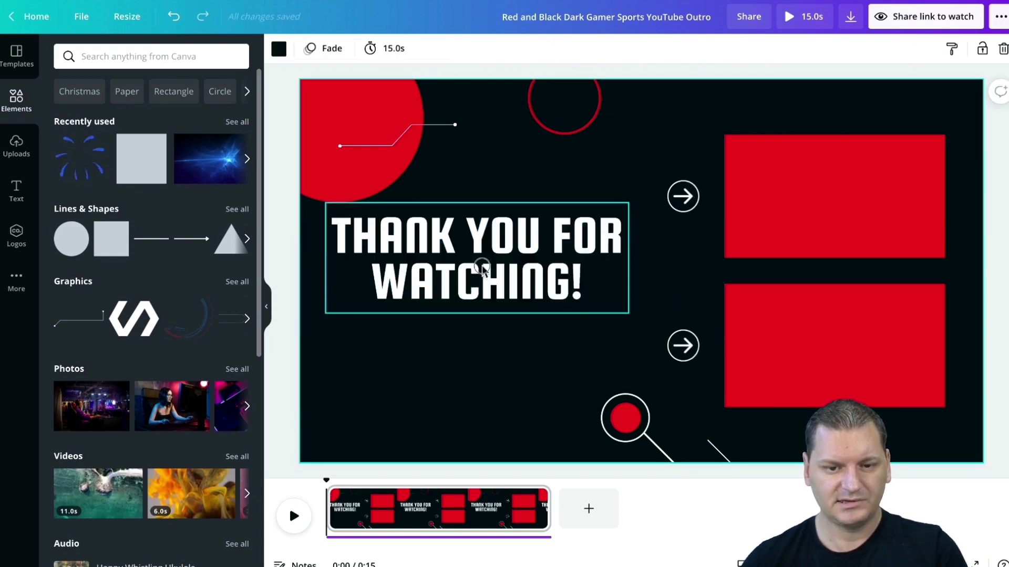
drag(479, 263, 478, 269)
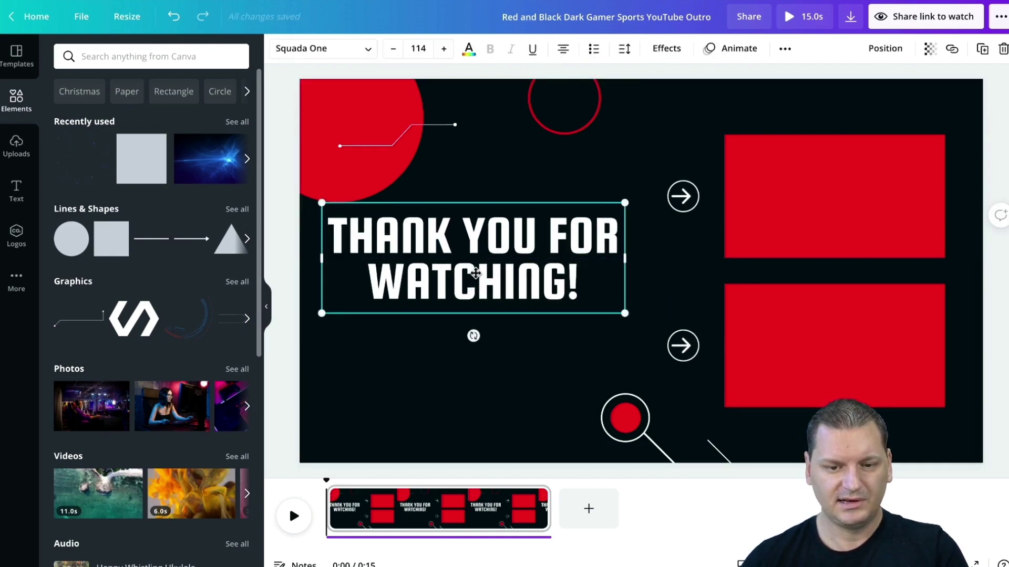
click(359, 362)
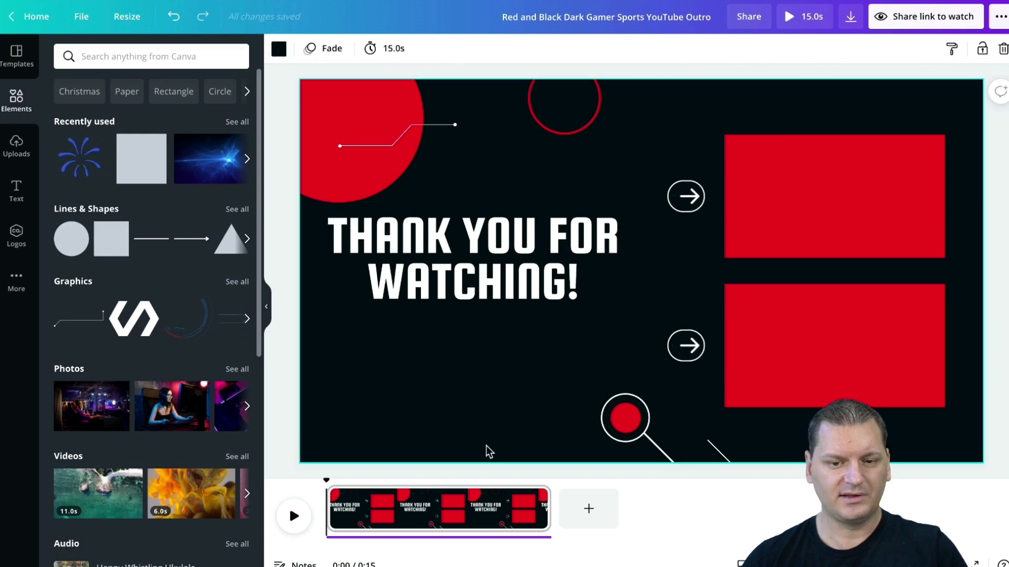
drag(488, 241, 492, 250)
click(545, 372)
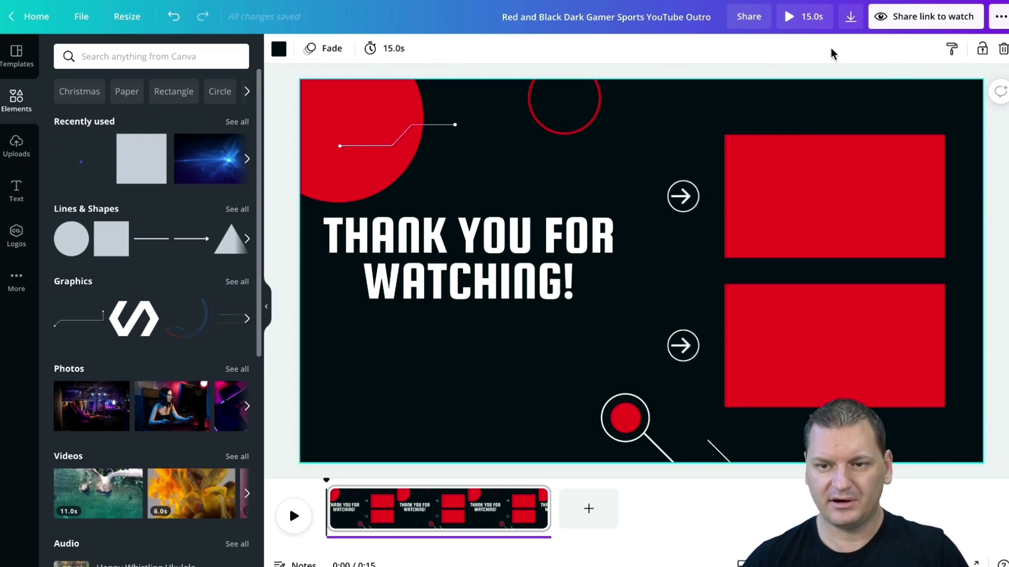
- Download the outro design as an MP4 video
click(851, 17)
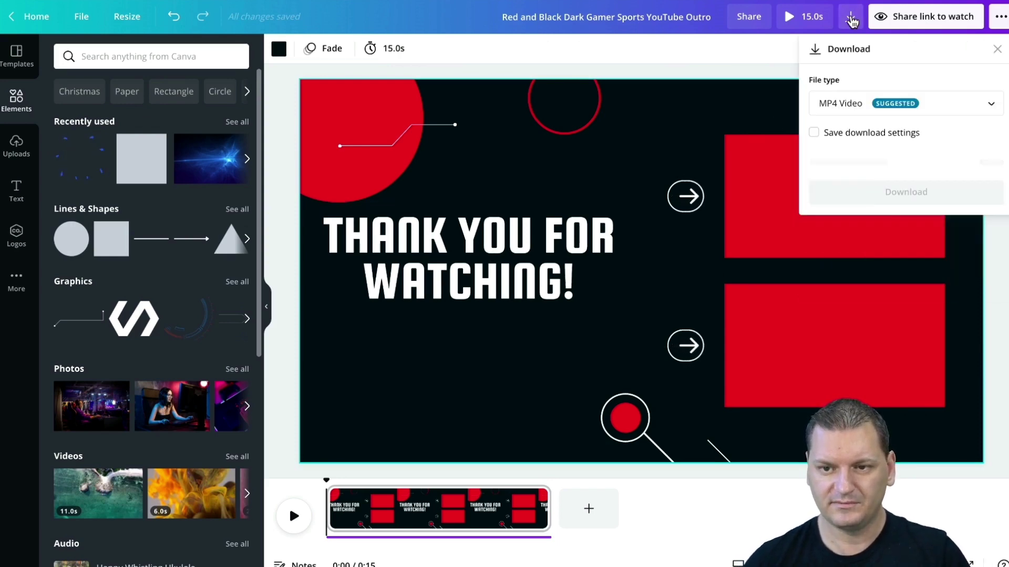
click(892, 268)
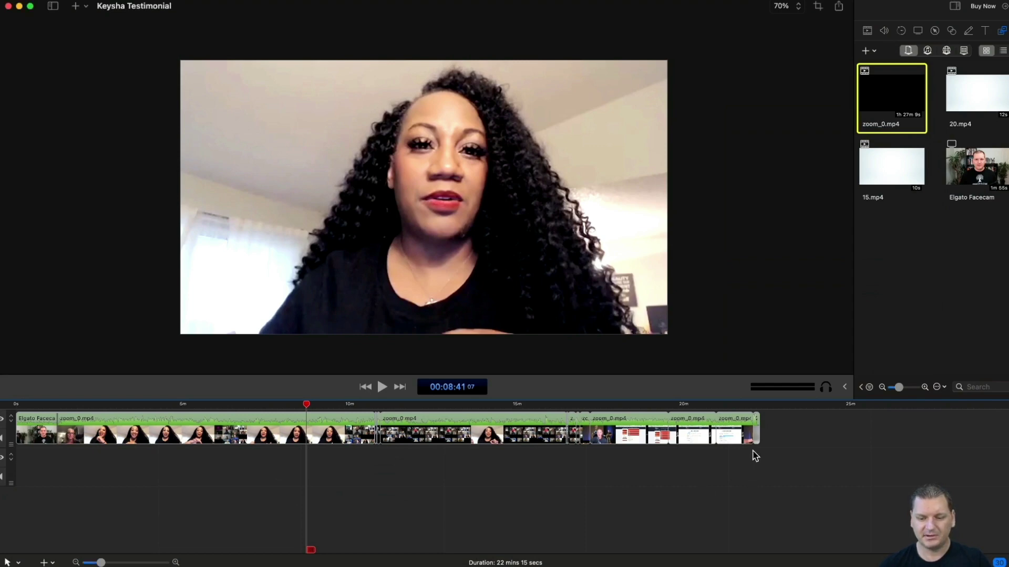
- Split the last zoom_0.mp4 clip at 22:00:00, shortly before the end of the timeline
click(733, 405)
drag(734, 405, 761, 410)
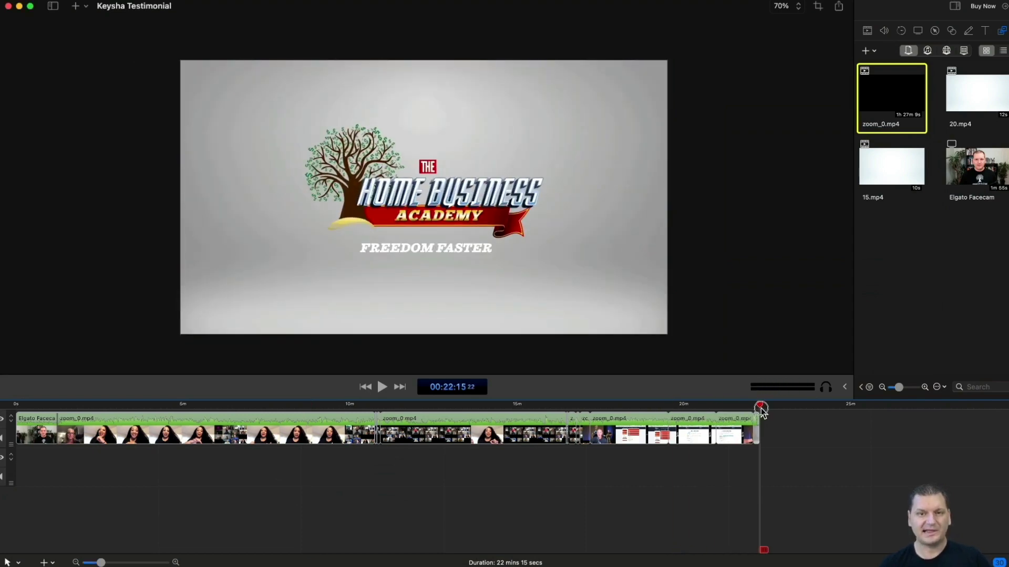
mouse_move(761, 410)
mouse_down()
mouse_move(747, 410)
mouse_move(766, 411)
mouse_up()
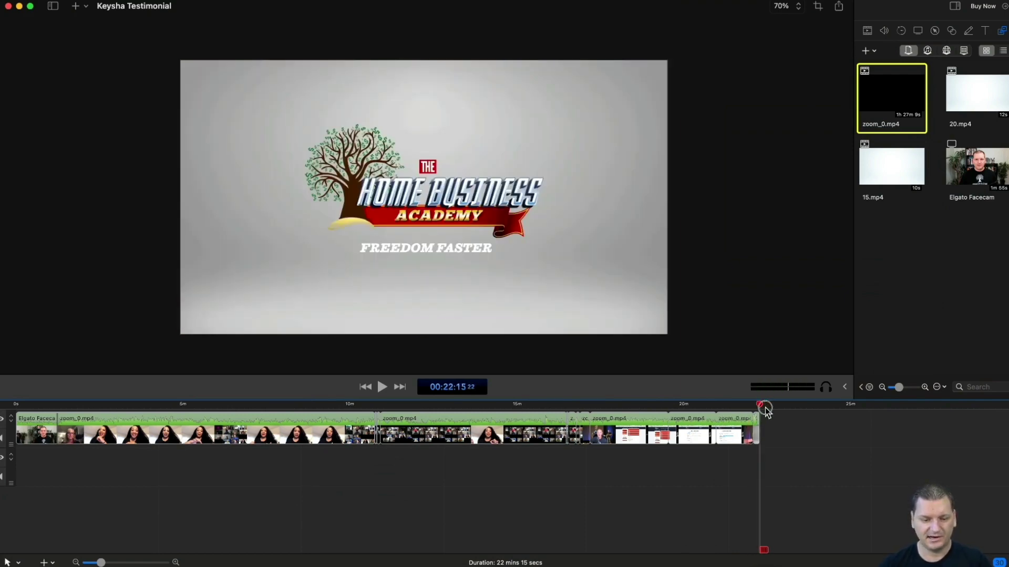
right_click(782, 428)
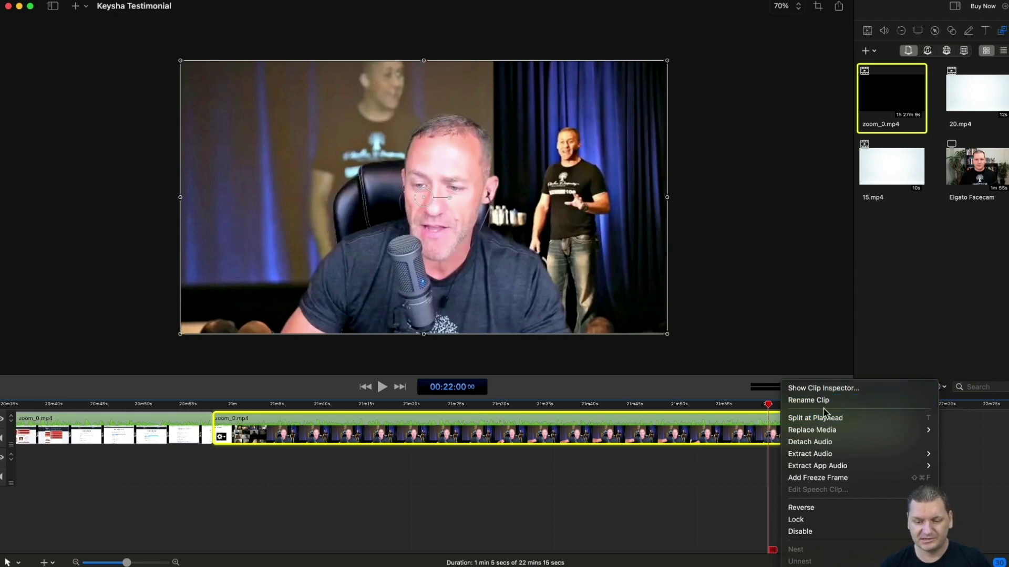
click(823, 419)
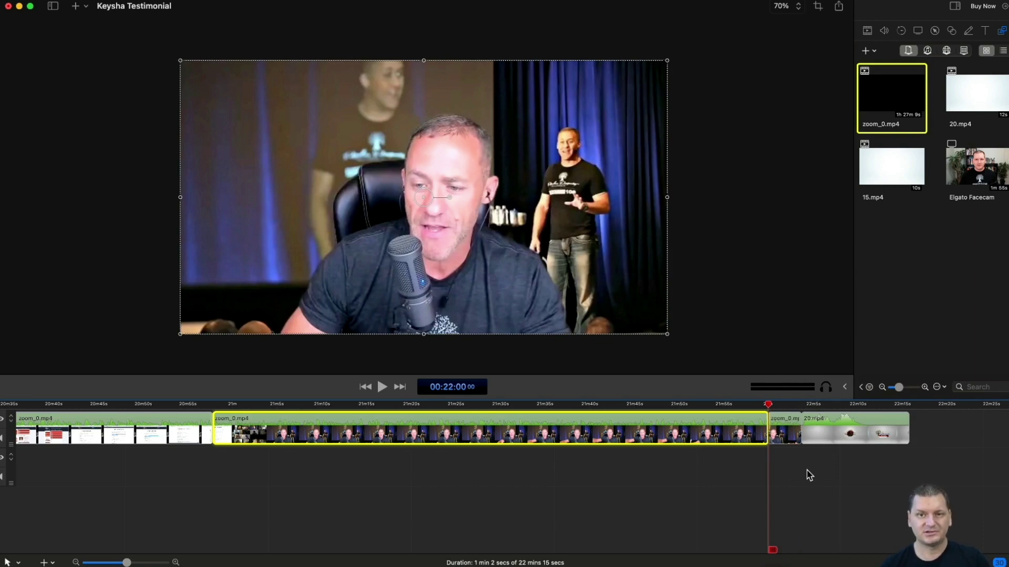
drag(853, 475, 791, 436)
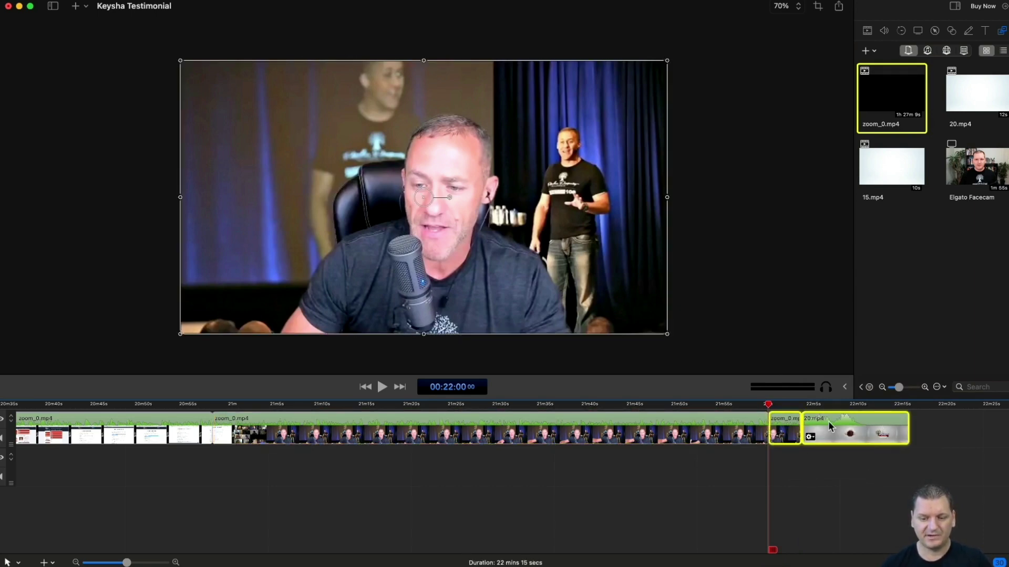
click(823, 488)
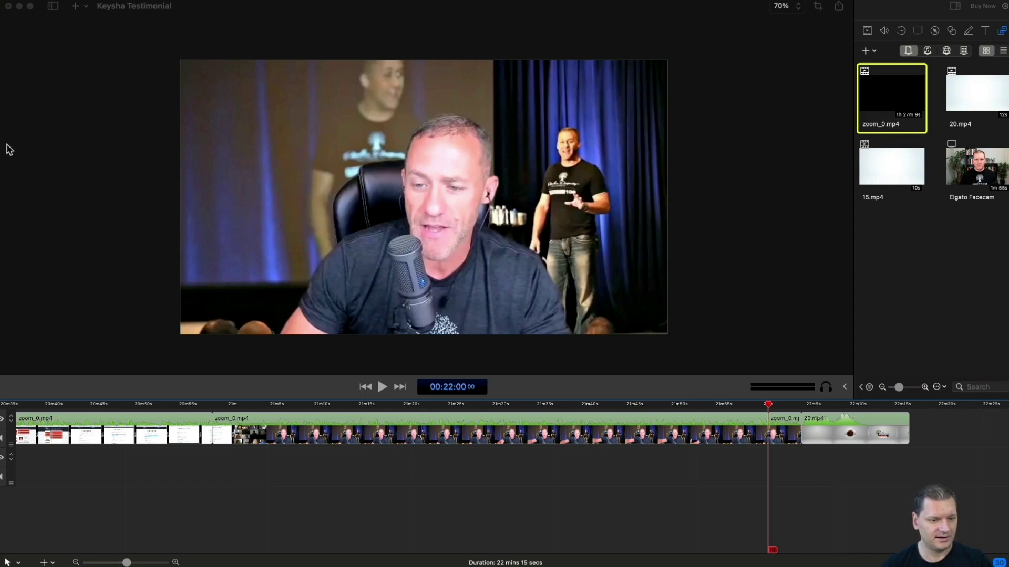
- Add the Red and Black outro video on the track below, ending flush with 20.mp4, and split zoom_0.mp4 at 22:00:20 where the outro starts
drag(5, 149, 777, 479)
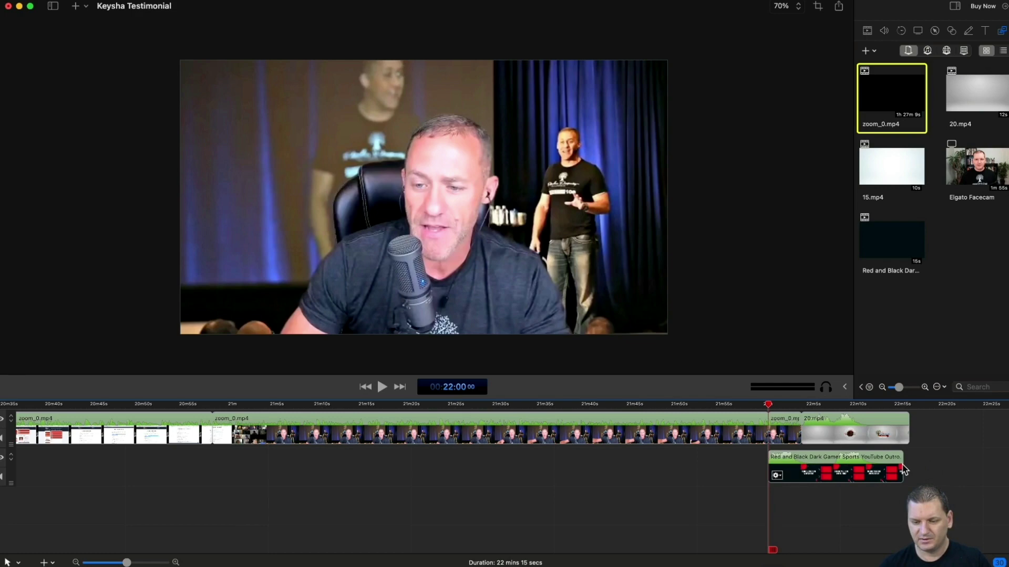
drag(904, 469, 910, 470)
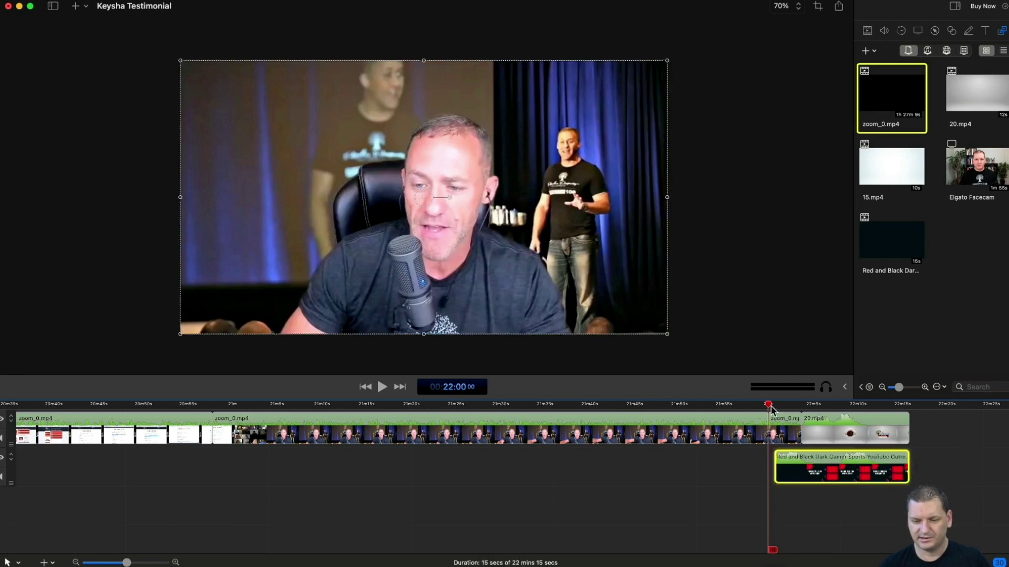
right_click(774, 427)
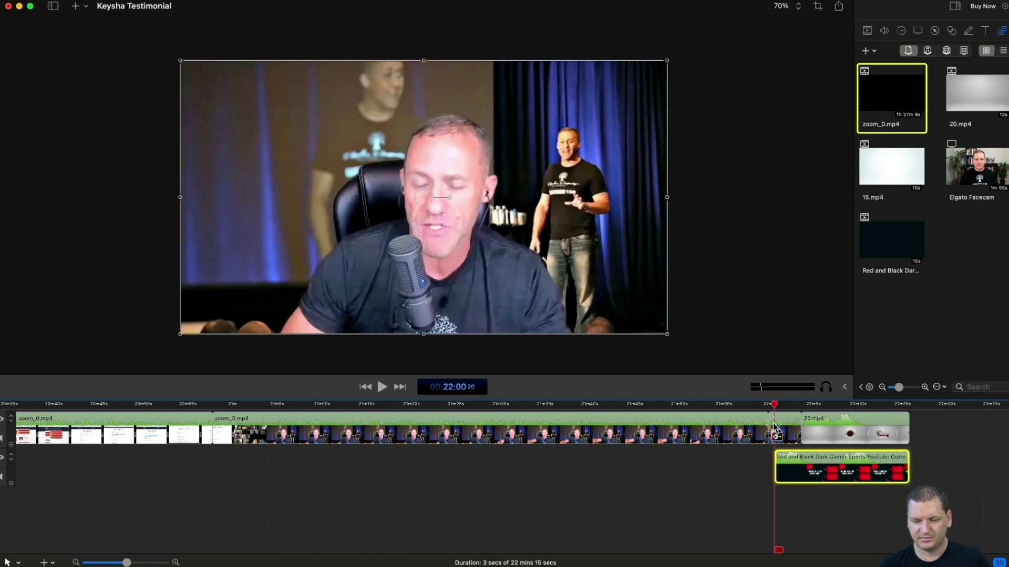
click(793, 417)
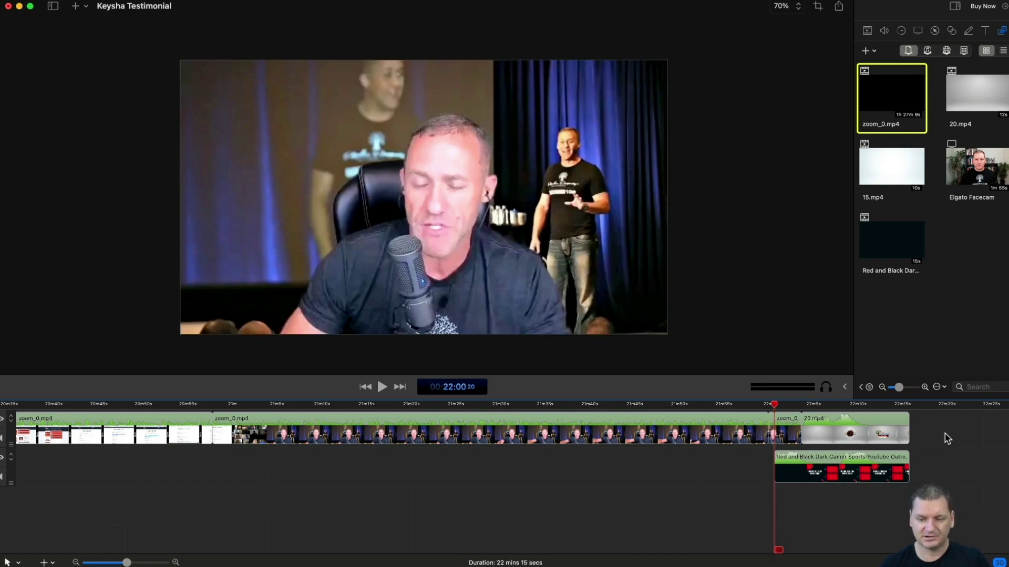
- Shrink the last zoom_0.mp4 piece and the 20.mp4 clip together and place them under the "Thank you for watching!" heading
click(867, 435)
shift+click(794, 437)
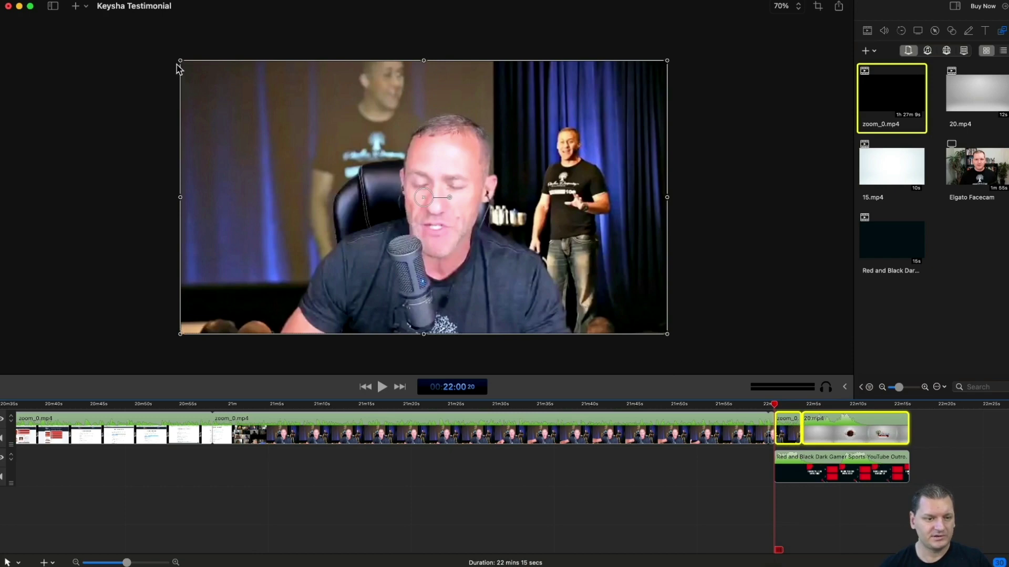
drag(180, 61, 552, 404)
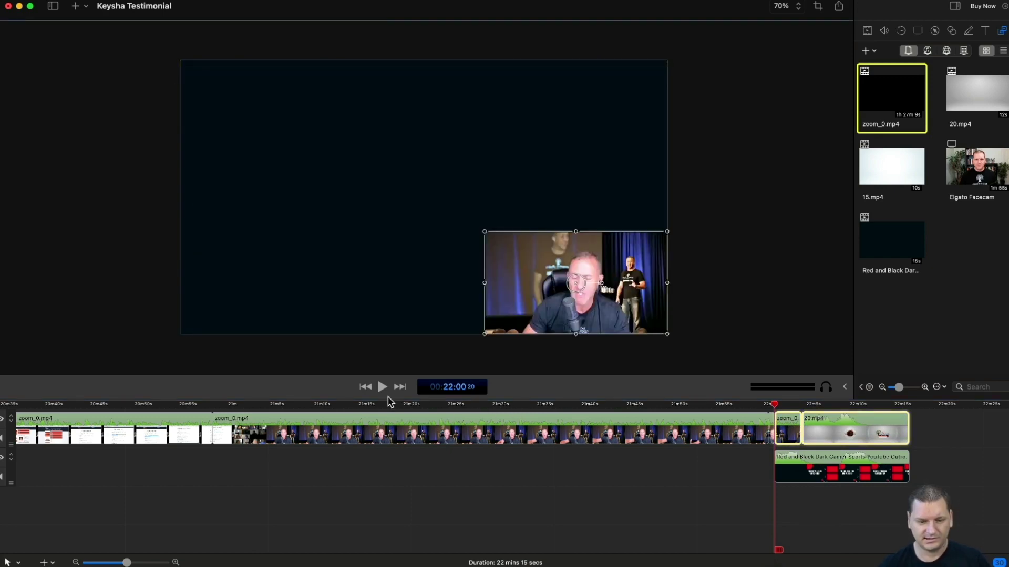
click(382, 387)
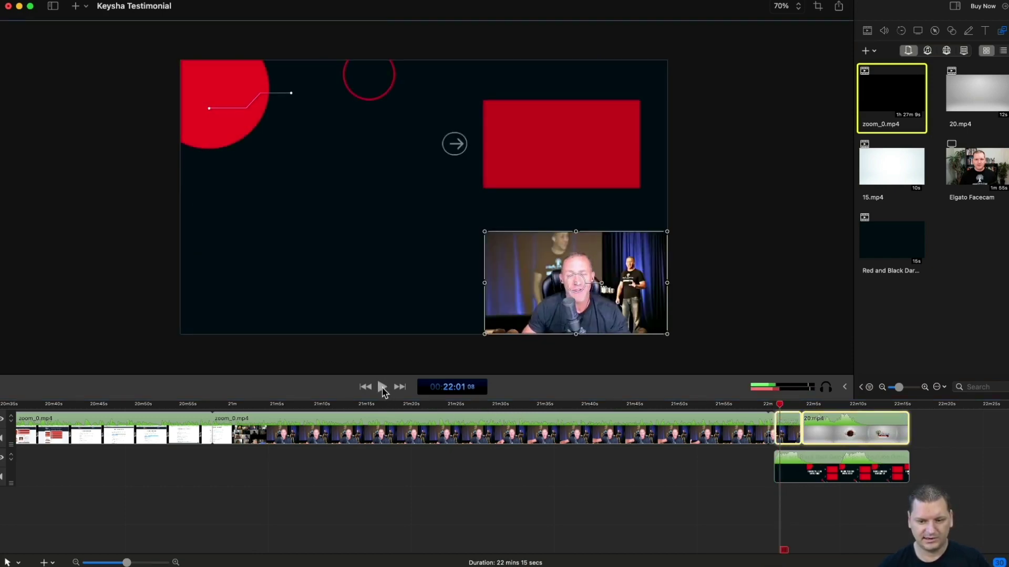
drag(779, 408, 792, 408)
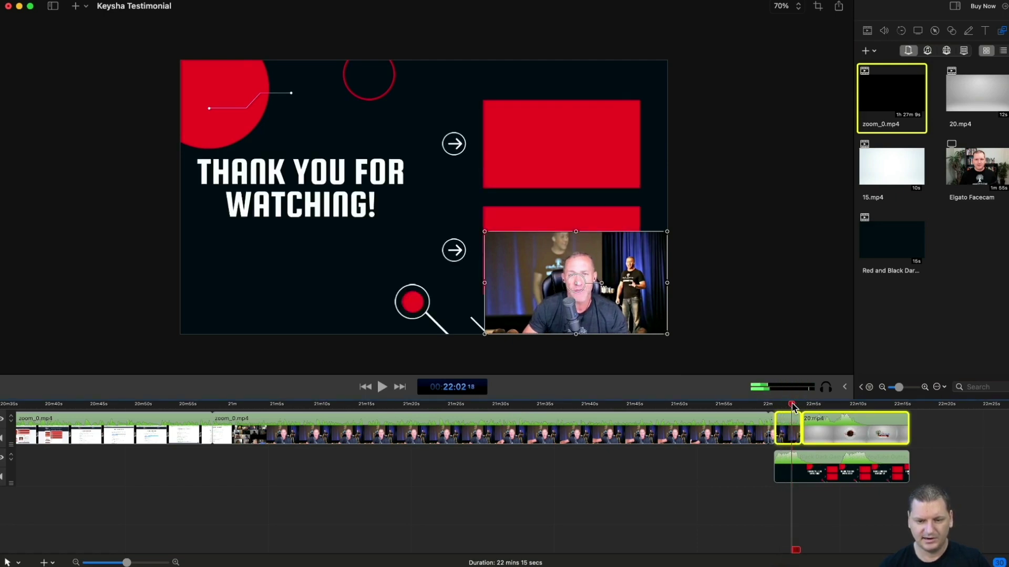
drag(486, 234, 509, 246)
drag(552, 279, 254, 269)
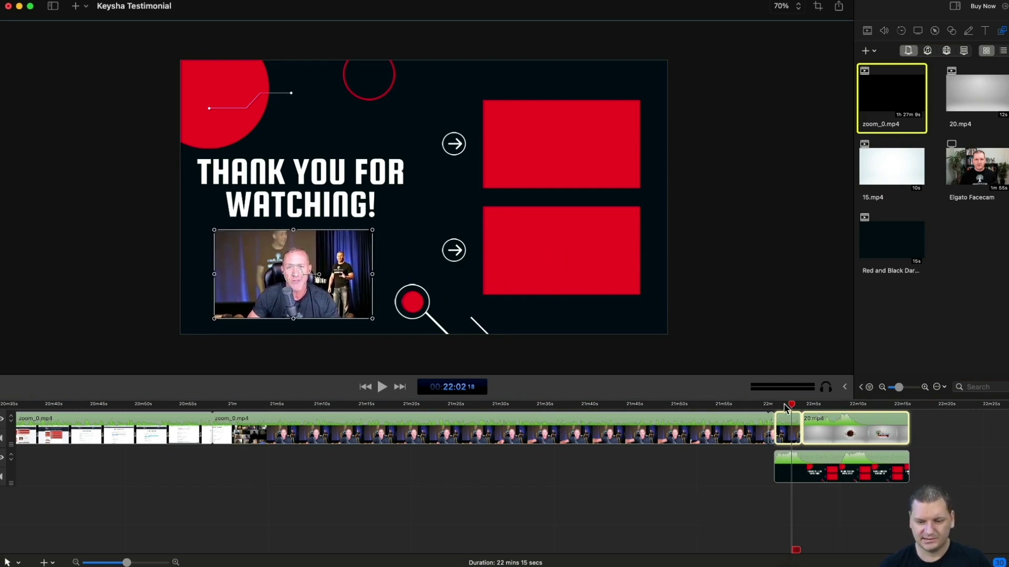
- Preview the outro section with the shrunken clips from 22:00:20
drag(792, 408, 774, 409)
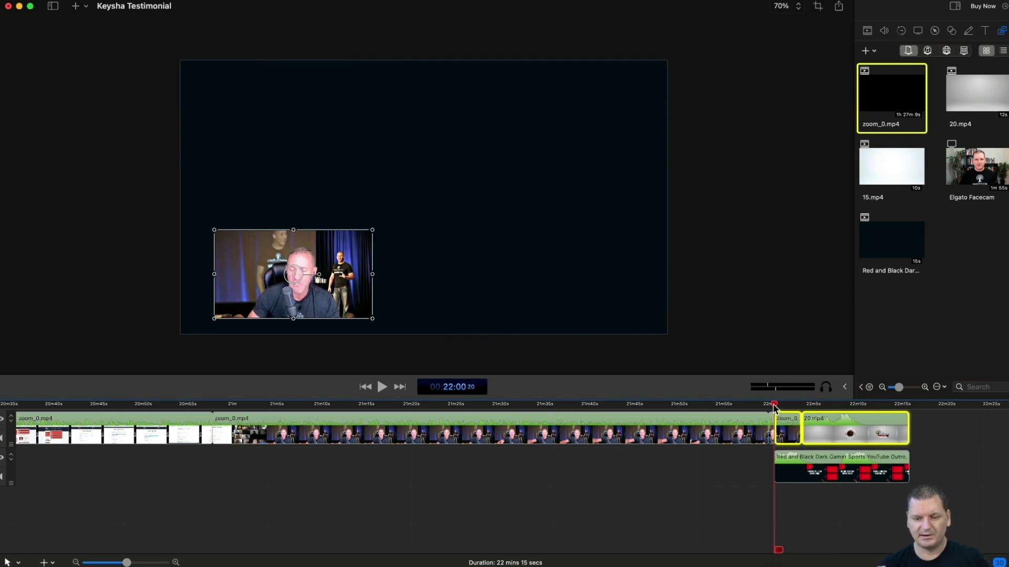
click(382, 388)
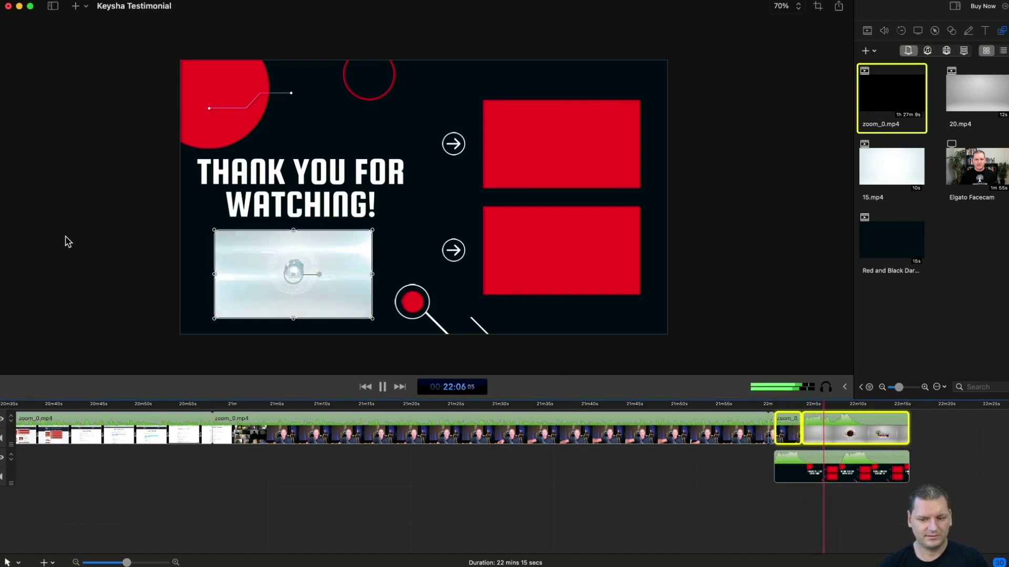
click(384, 387)
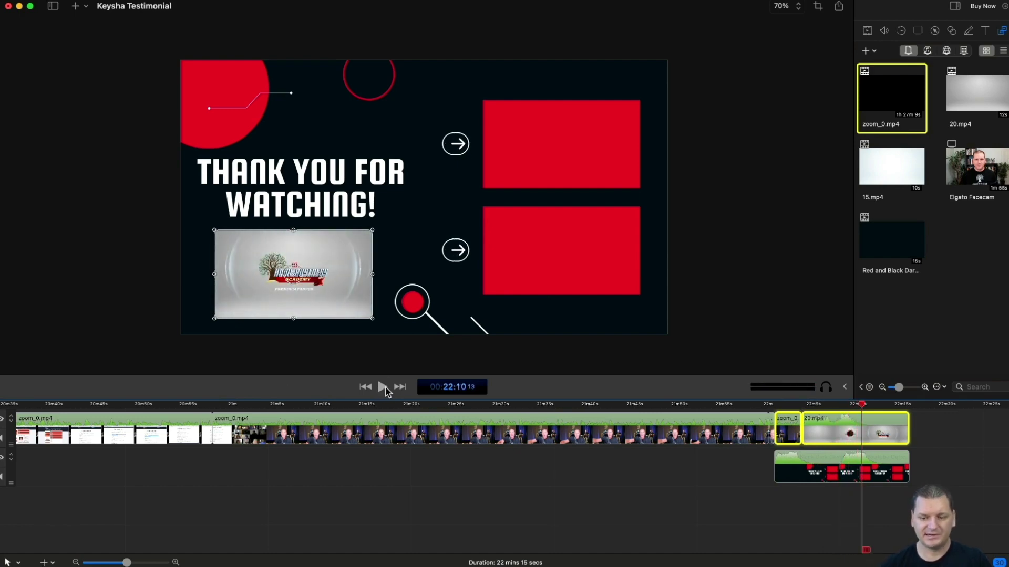
- Detach the audio from the Red and Black outro clip and delete the detached audio
click(831, 469)
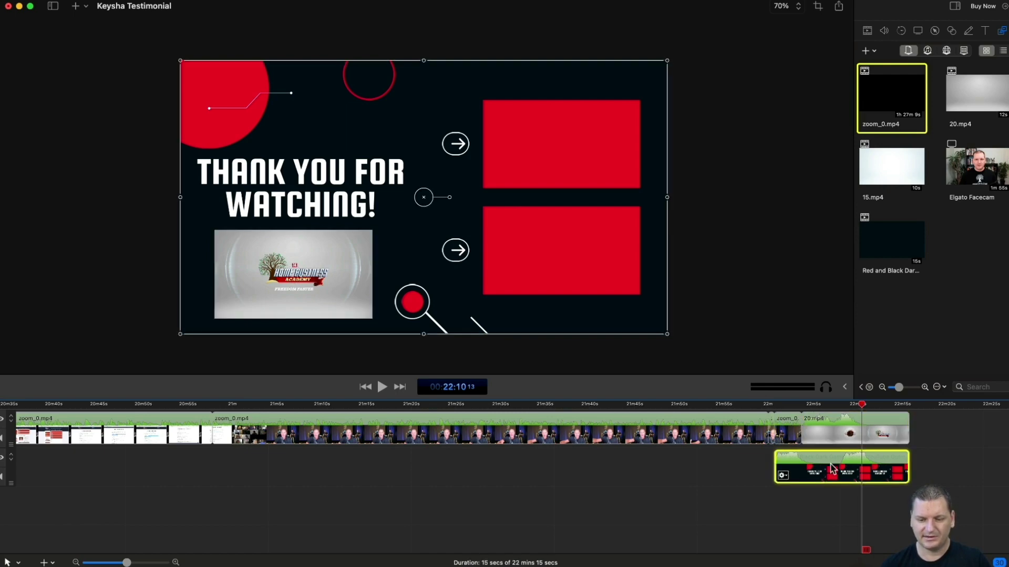
right_click(838, 469)
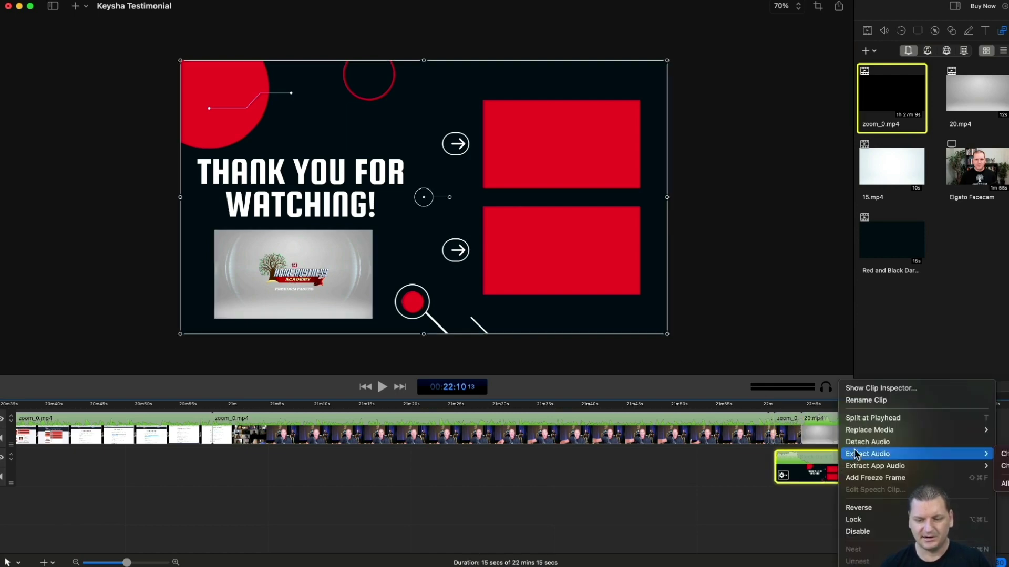
click(868, 442)
click(827, 513)
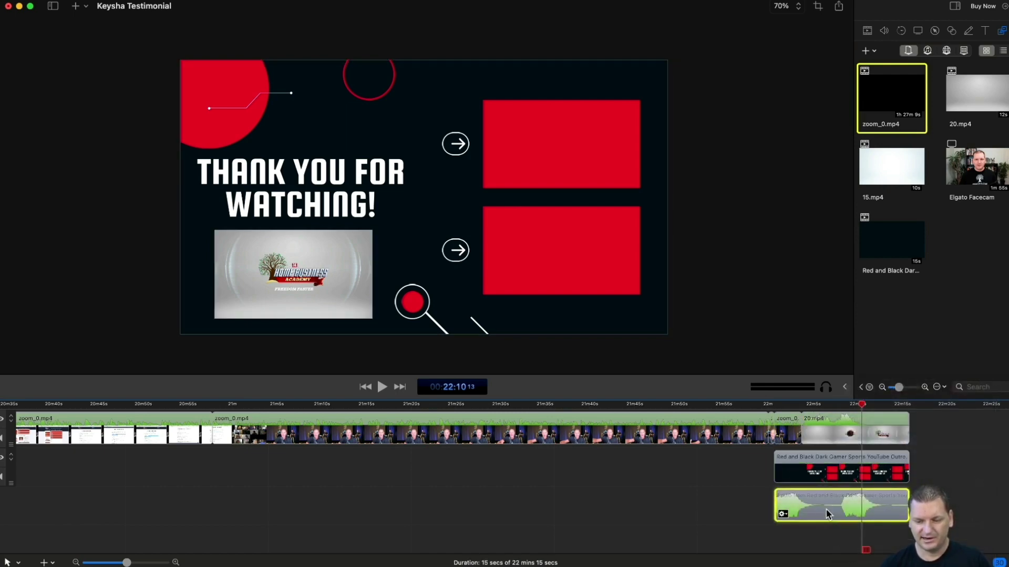
key(Delete)
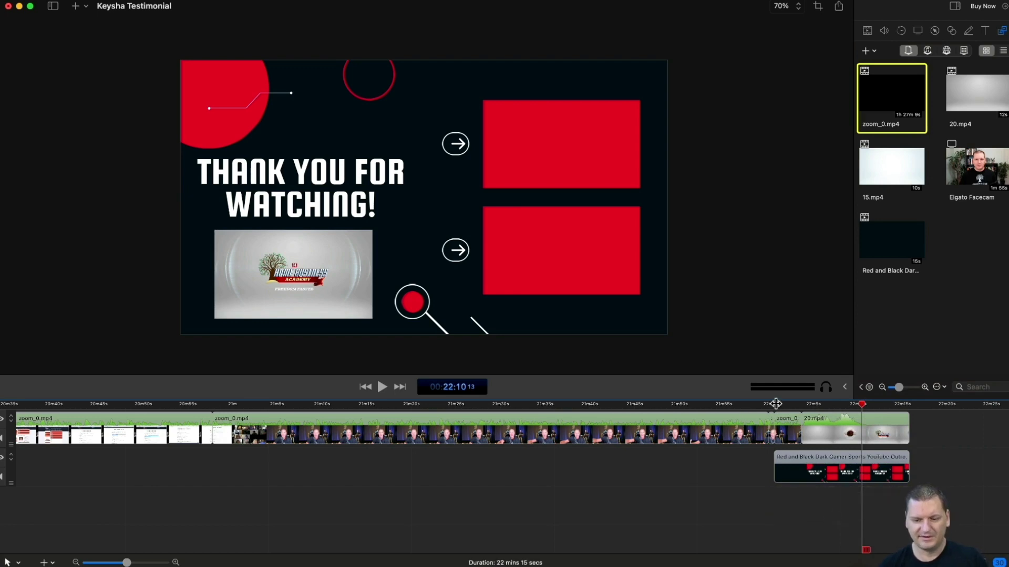
- Play the outro from its start again to check the sound without the template's audio
click(781, 406)
drag(781, 407, 774, 405)
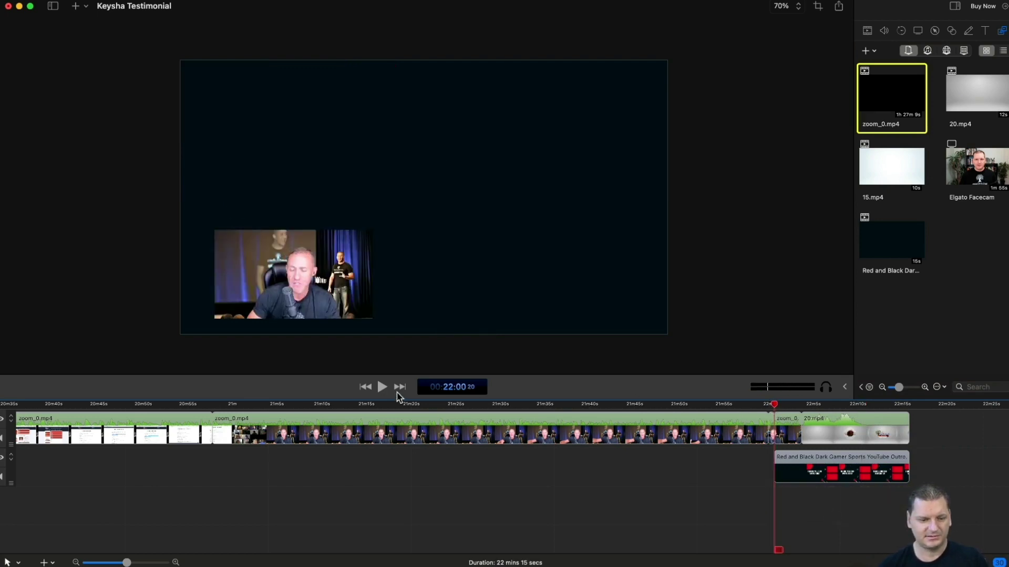
click(382, 388)
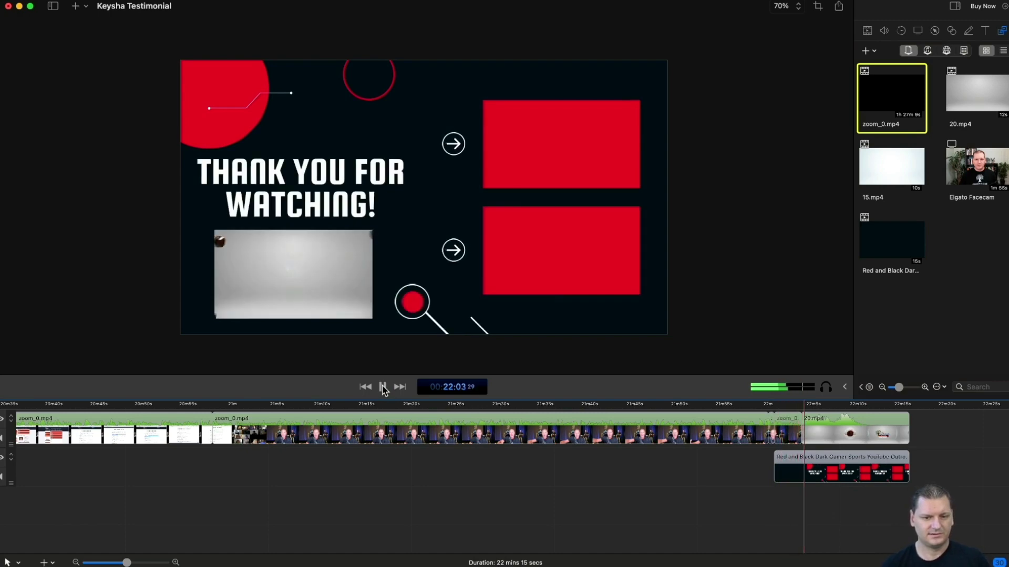
click(382, 387)
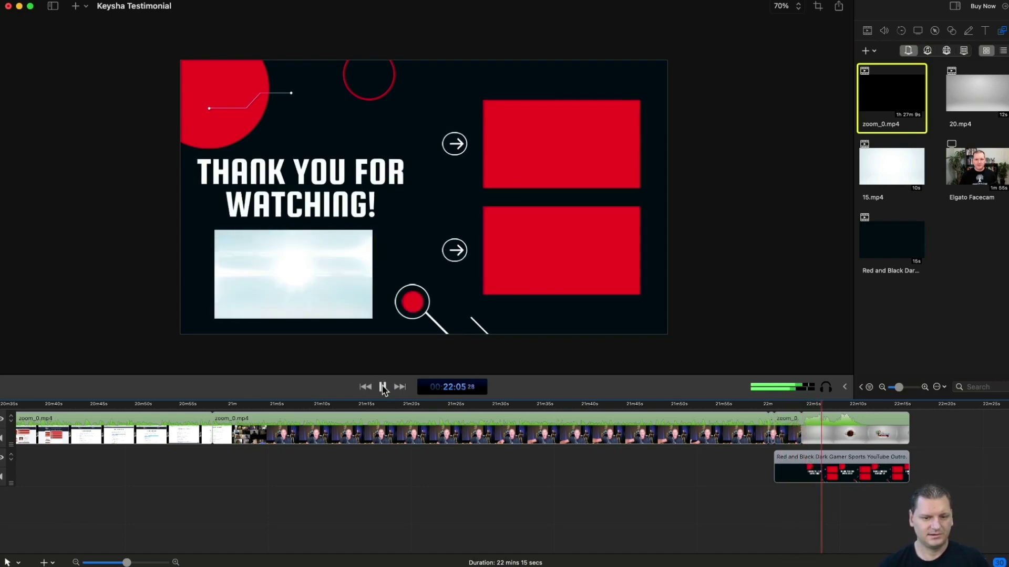
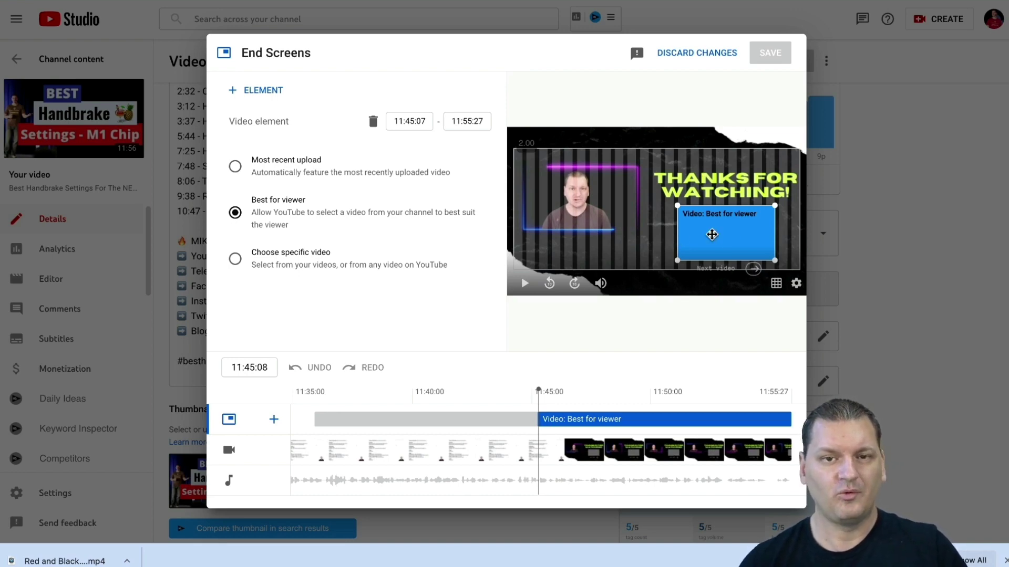
- In YouTube Studio's End Screens editor, replace the existing video element with a Most recent upload element over the "Next video" placeholder
key(Delete)
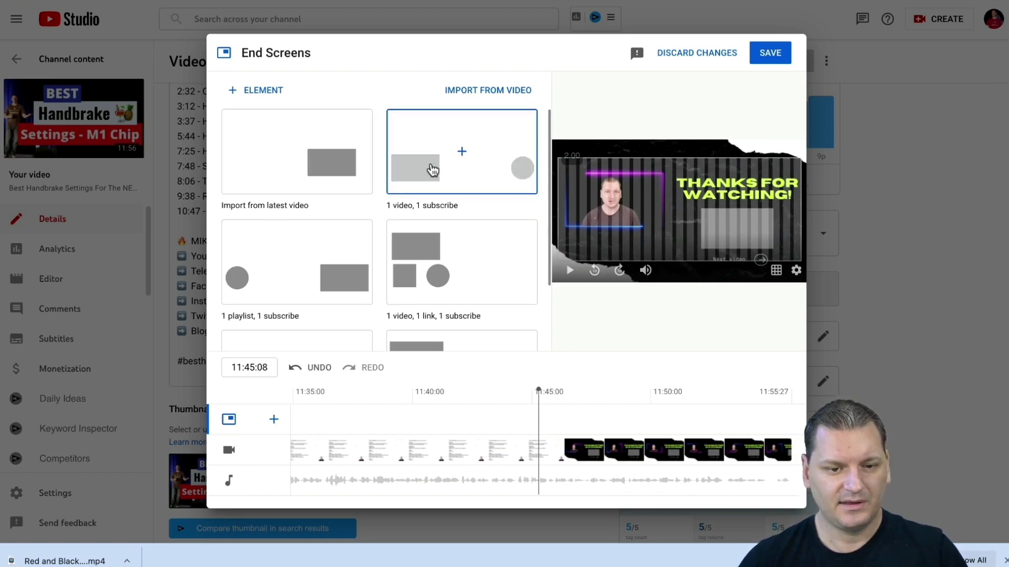
scroll(461, 252, down, 1)
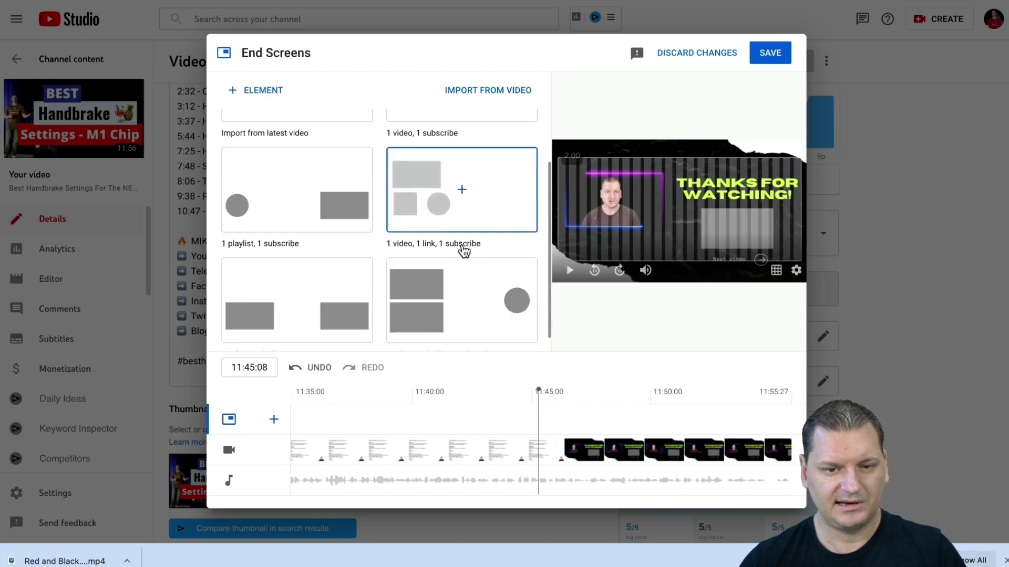
scroll(461, 252, up, 1)
click(252, 90)
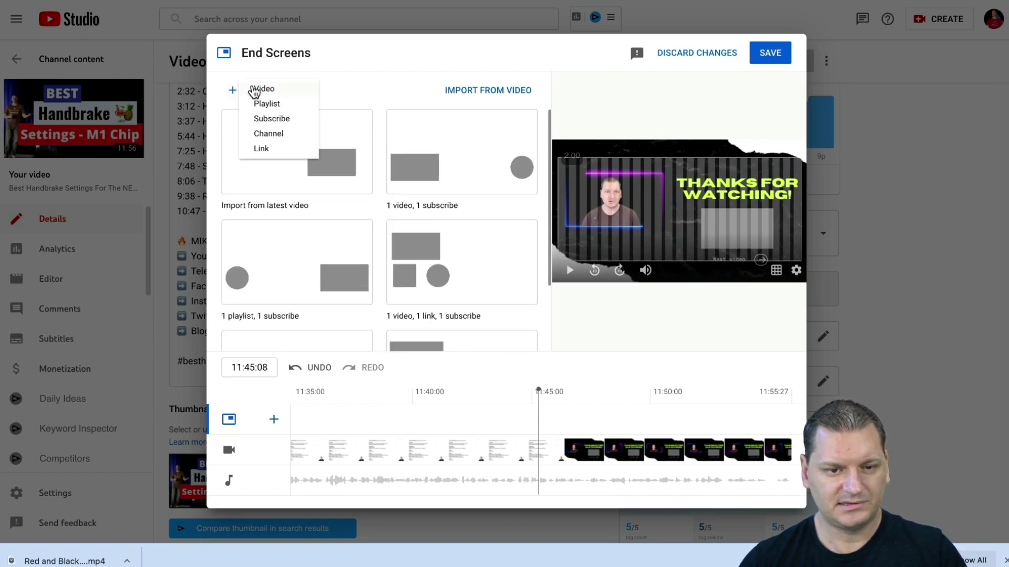
click(272, 91)
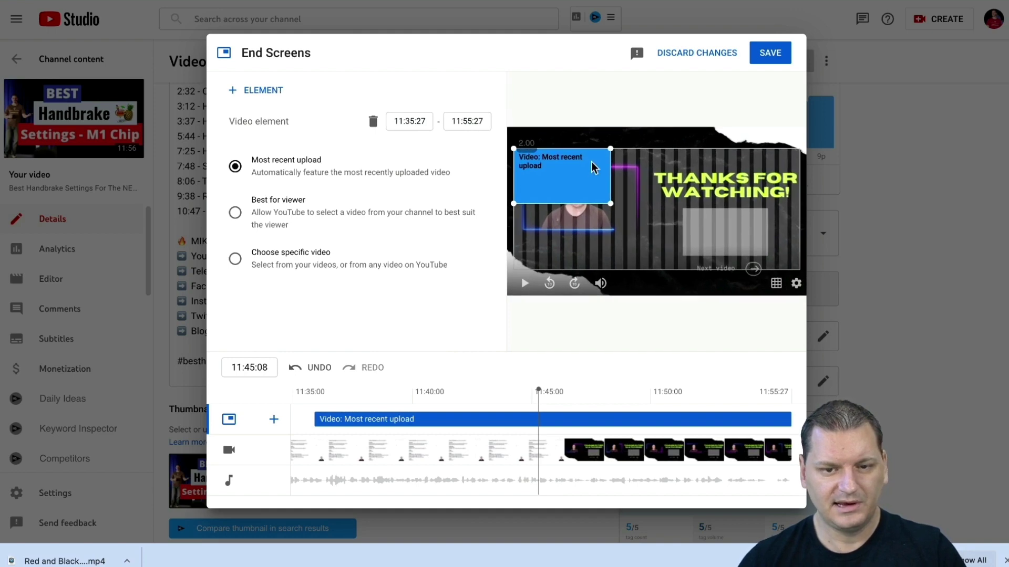
drag(587, 173, 741, 230)
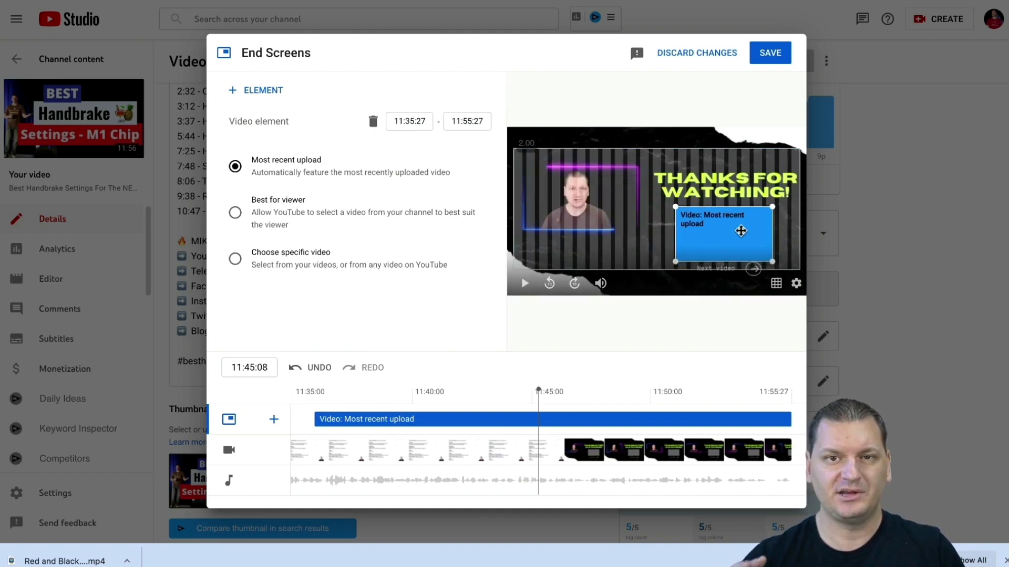
drag(678, 208, 676, 205)
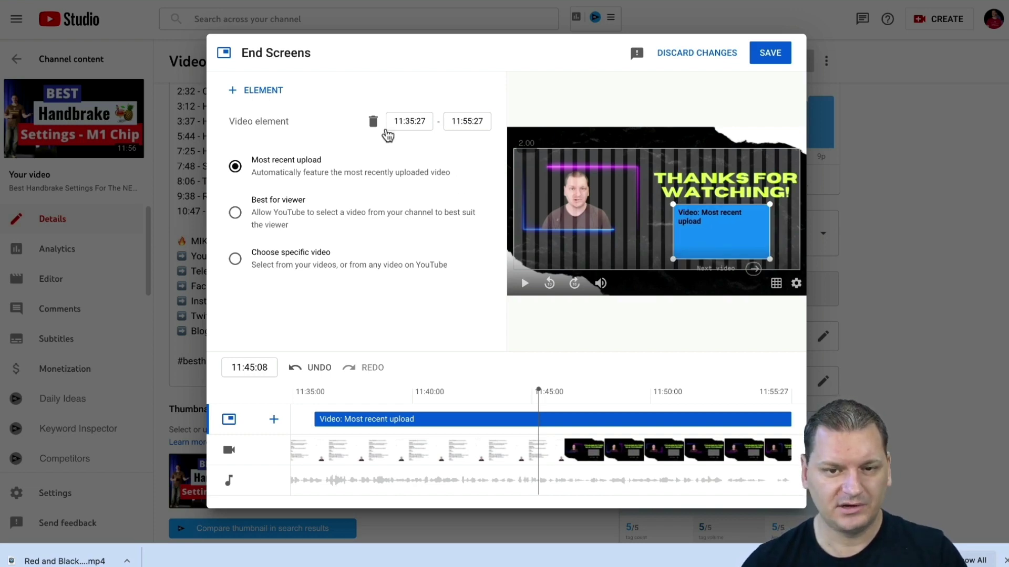
- Try a Subscribe element on the end screen near the heading and delete it
click(263, 90)
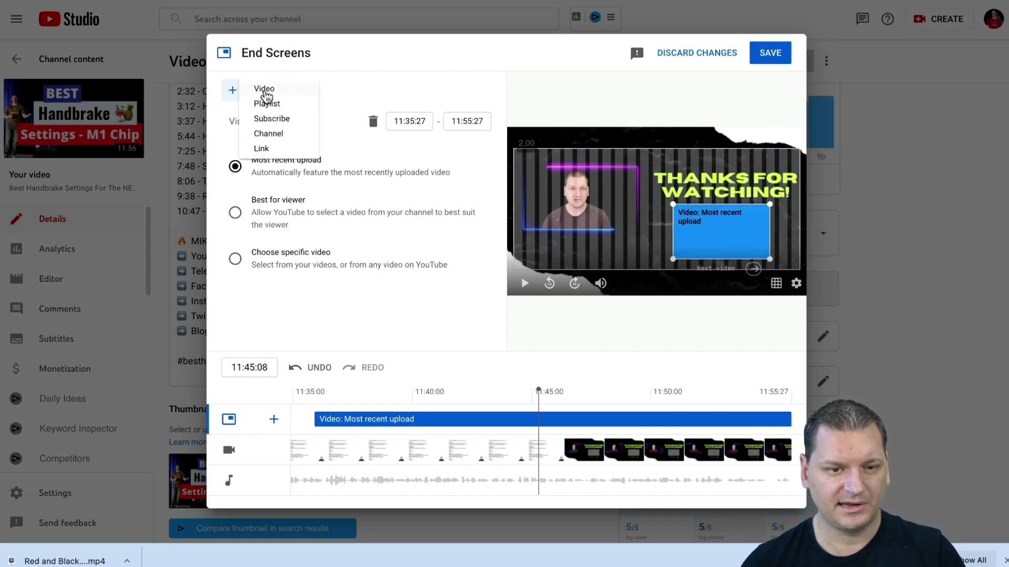
click(274, 119)
mouse_move(627, 175)
mouse_down()
mouse_move(646, 205)
mouse_move(688, 179)
mouse_move(604, 181)
mouse_move(604, 164)
mouse_move(597, 178)
mouse_move(739, 172)
mouse_move(615, 182)
mouse_up()
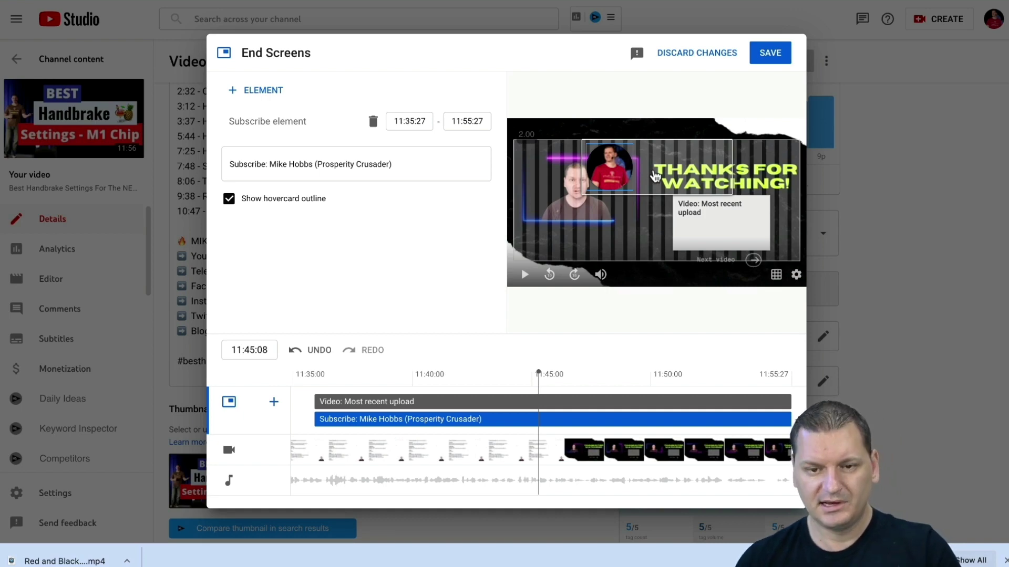
key(Delete)
- Place a Best for viewer video element above the Most recent upload one with a gap between them, and discard the end screen changes
click(262, 91)
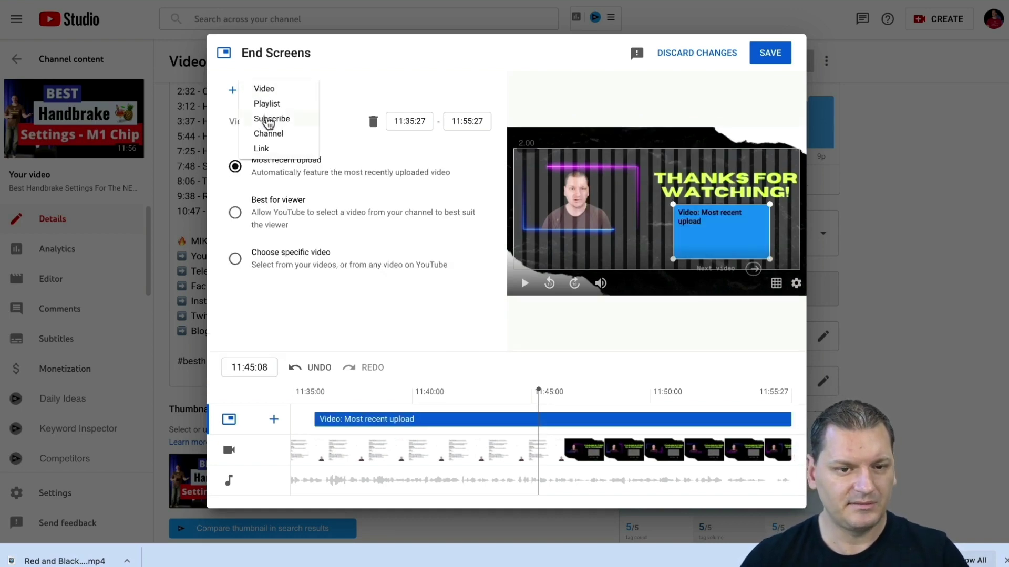
click(264, 90)
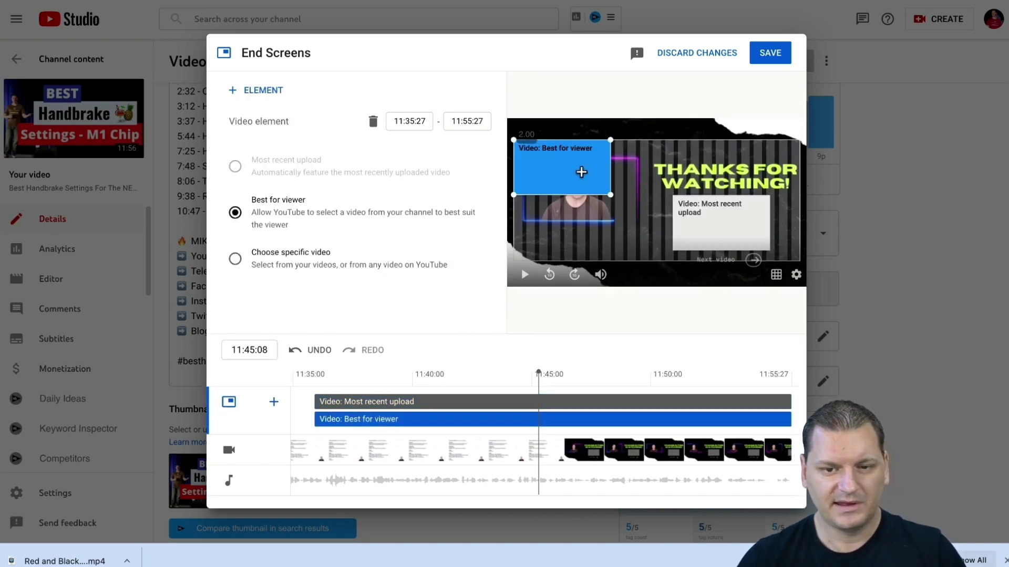
drag(581, 172, 739, 173)
click(681, 235)
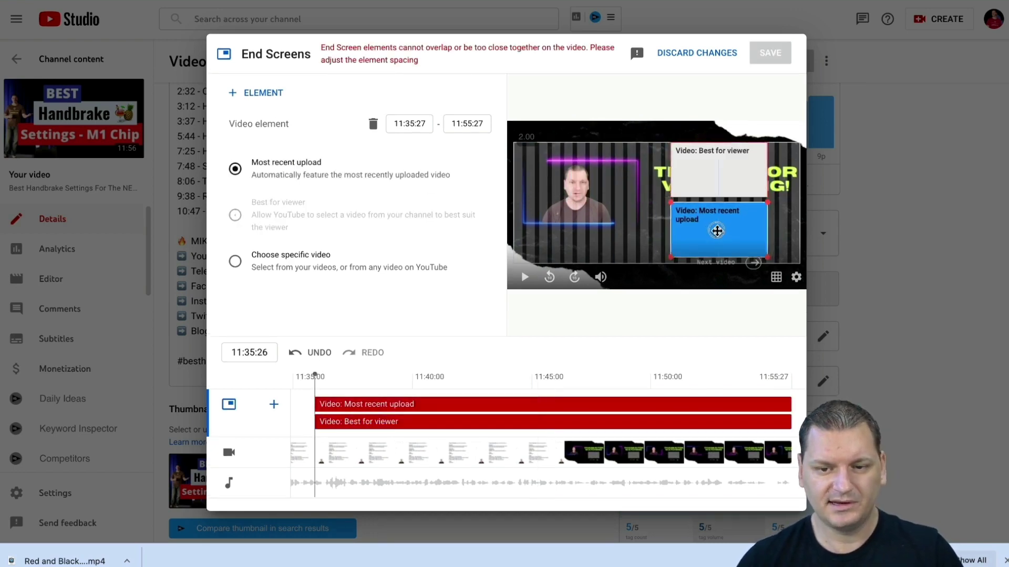
drag(715, 230, 715, 240)
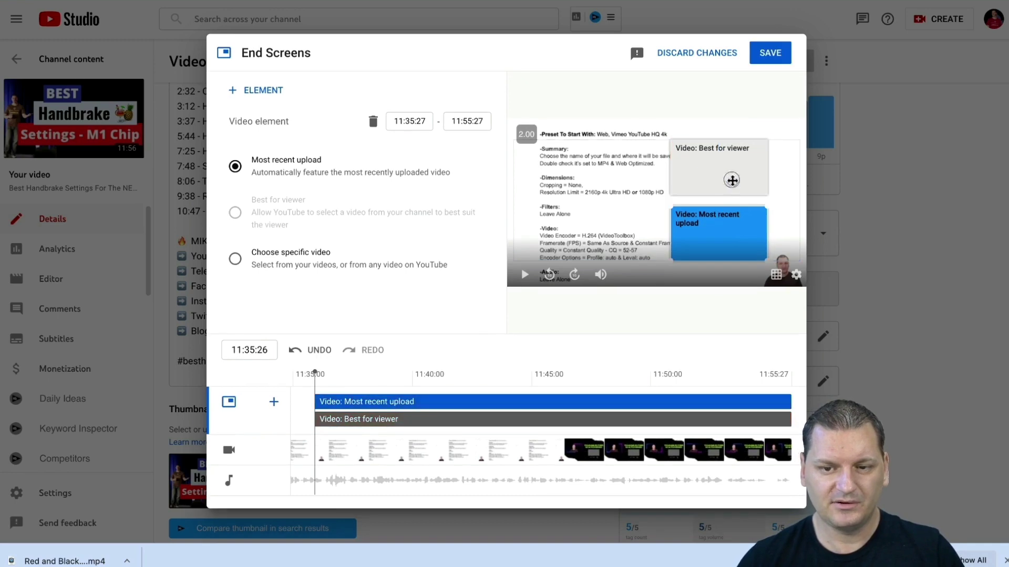
click(731, 181)
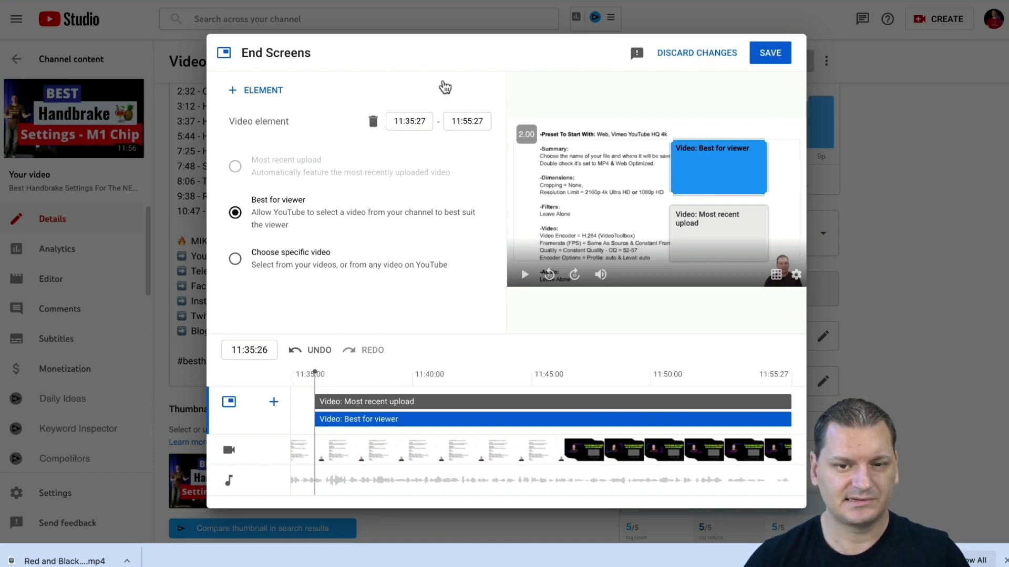
click(689, 56)
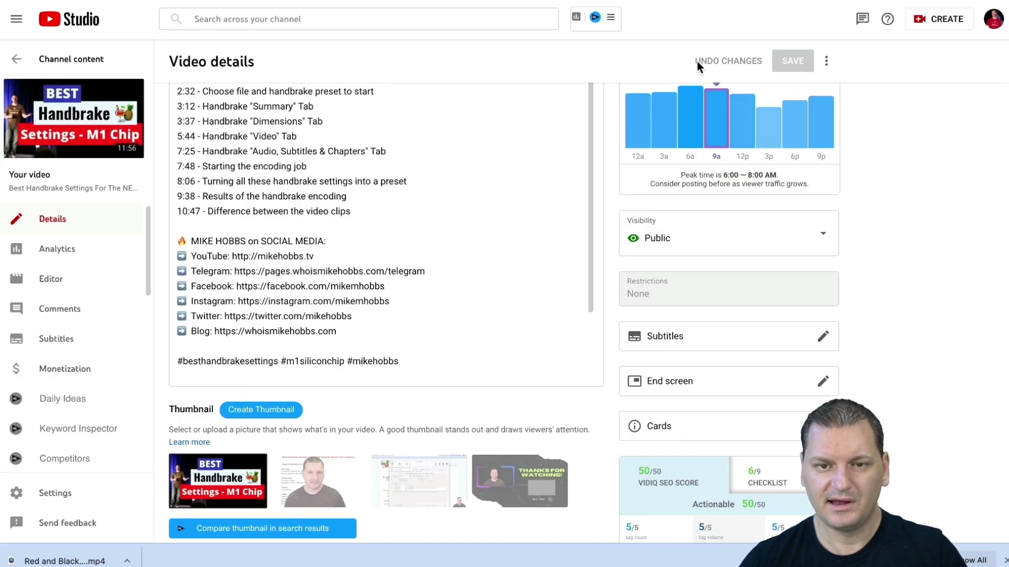